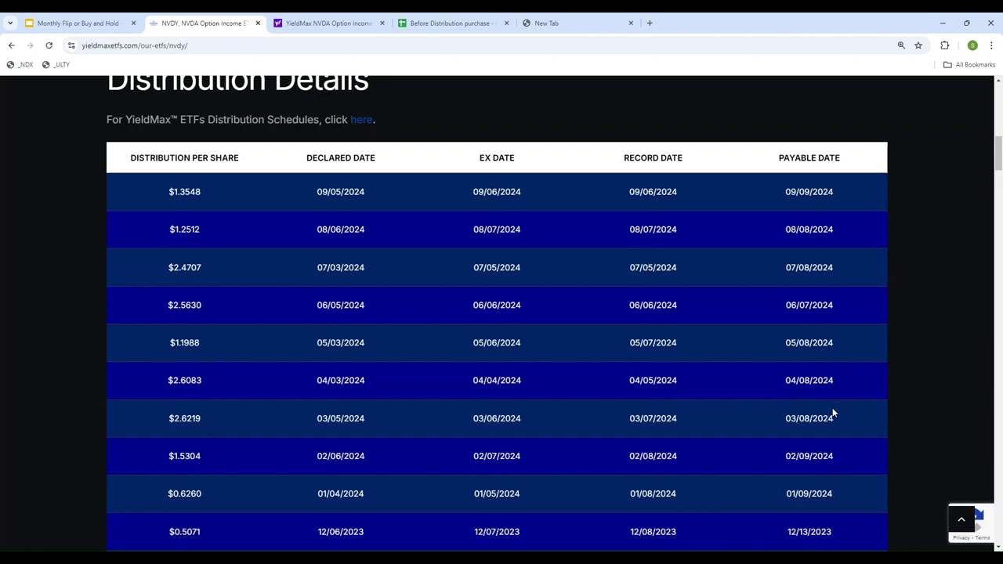
Check the start-date row in the spreadsheet, then look up NVDY's Jan 2, 2024 closing price in Yahoo Finance's historical data
left_click(429, 24)
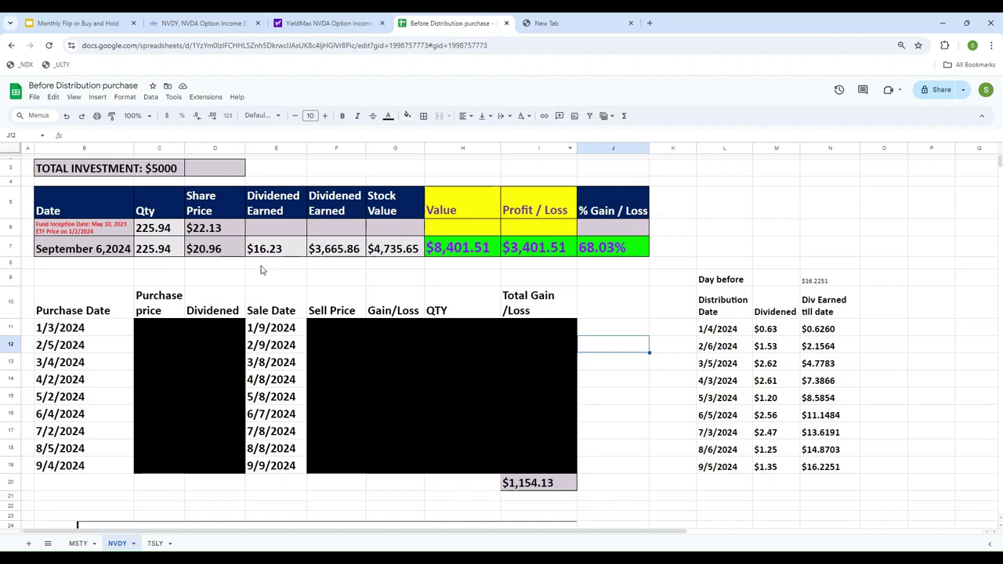
left_click(71, 230)
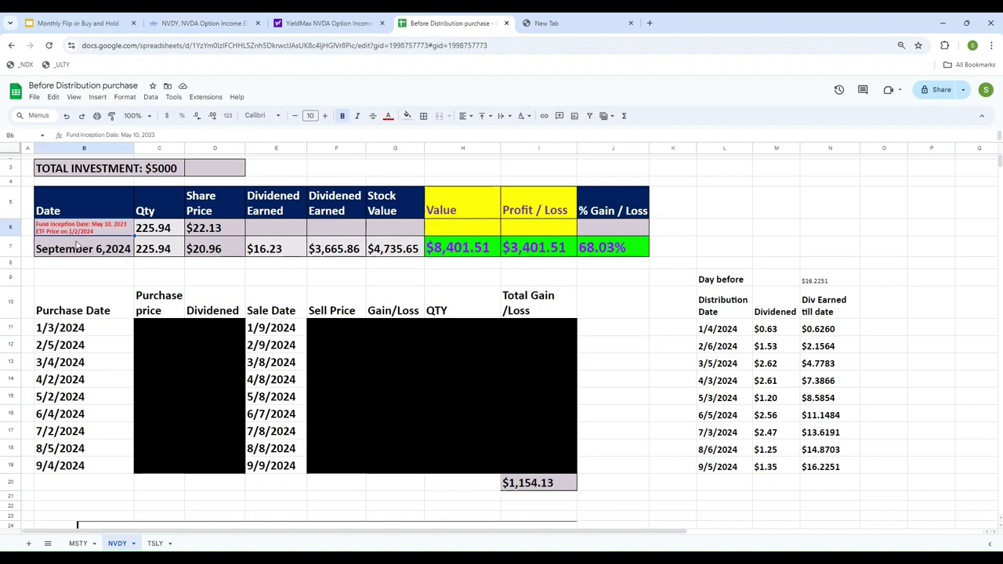
left_click(310, 28)
scroll(269, 298, "down", 5)
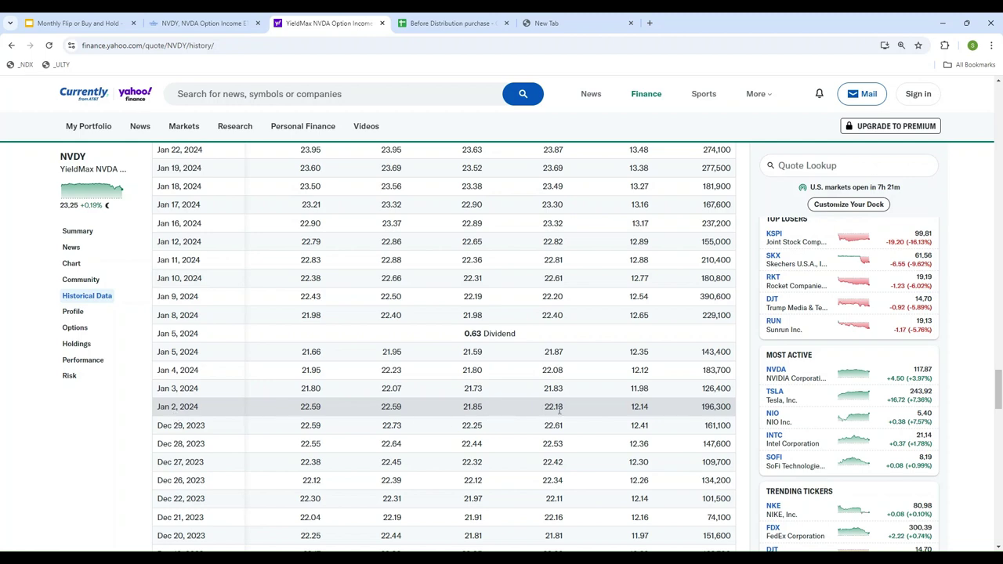
In the NVDY sheet, calculate the initial share quantity in C6 with the formula =5000/22.13
left_click(432, 24)
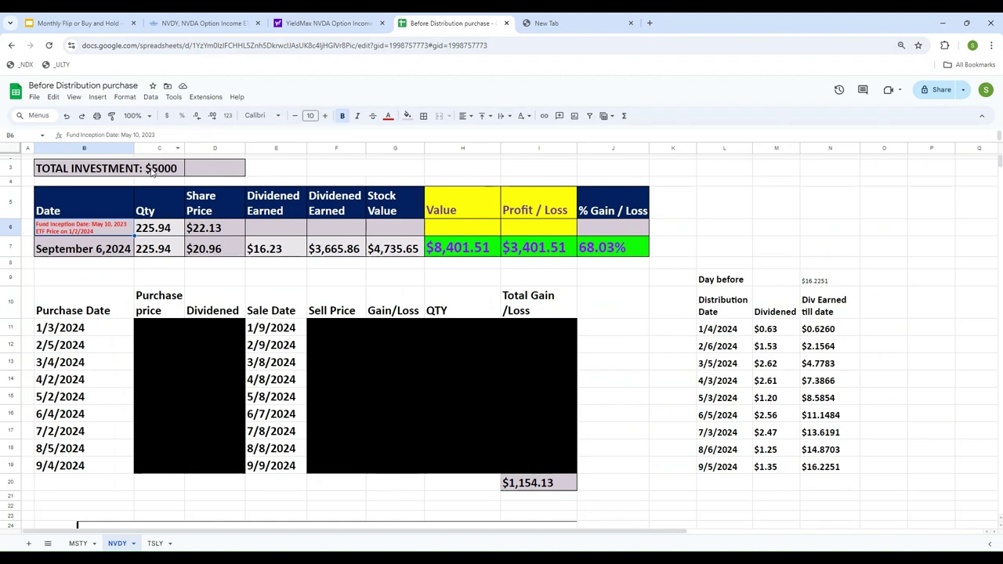
left_click(209, 231)
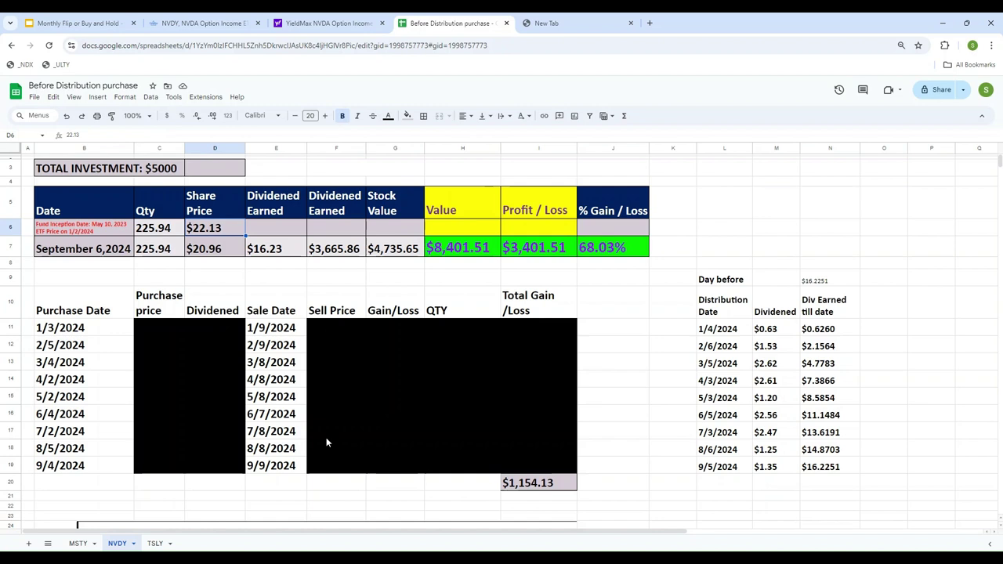
key("Left")
type("=")
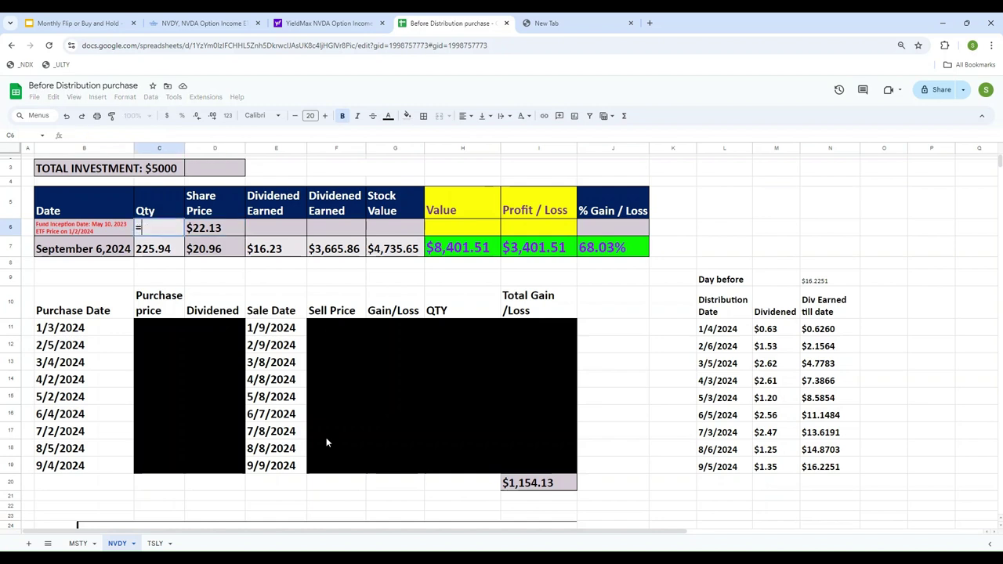
type("50")
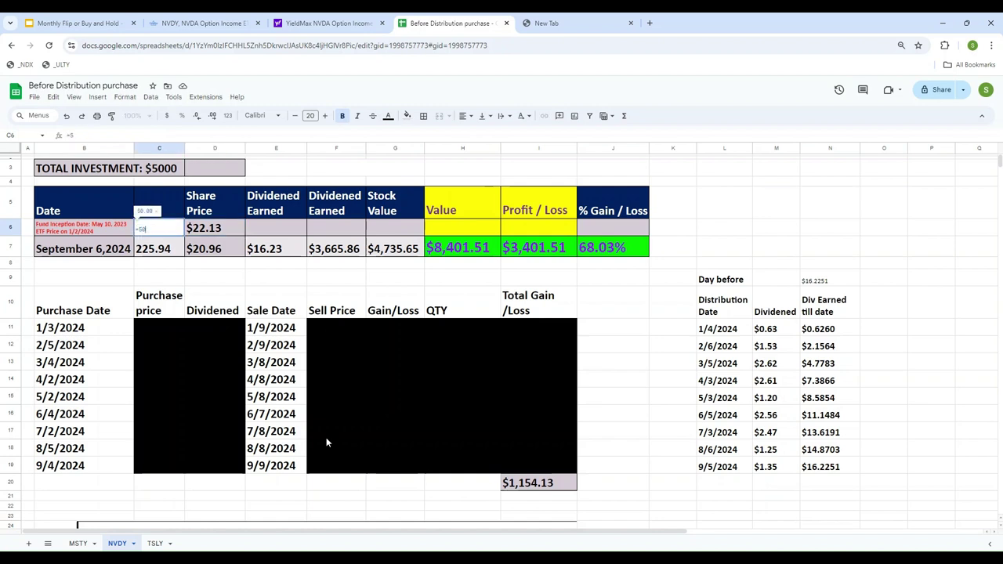
type("00/")
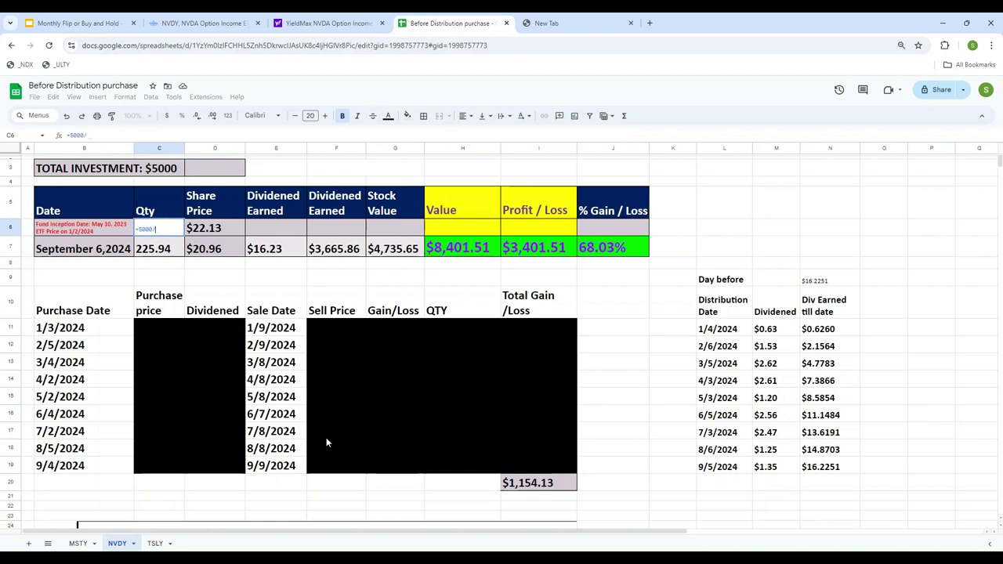
type("D6")
key("Return")
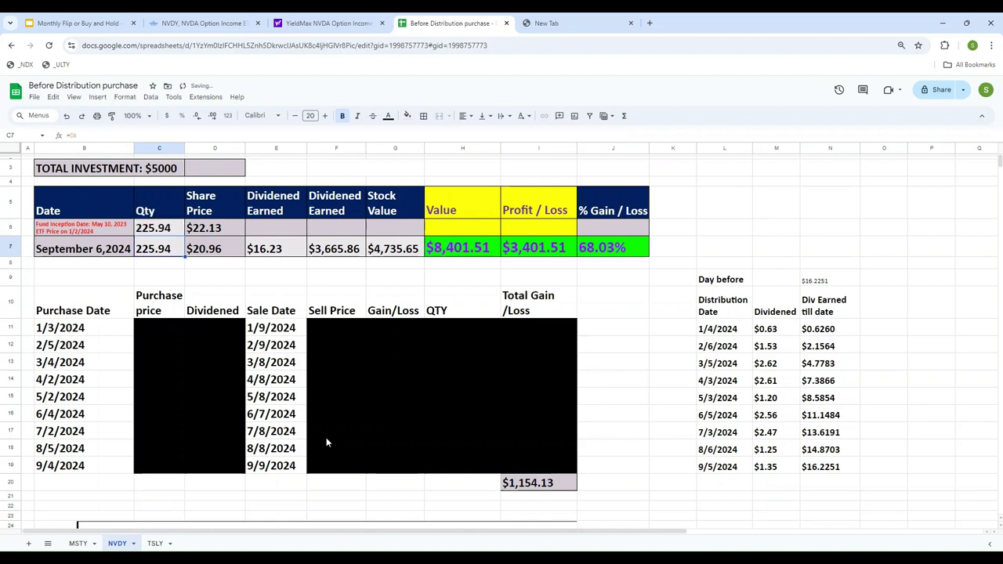
key("Up")
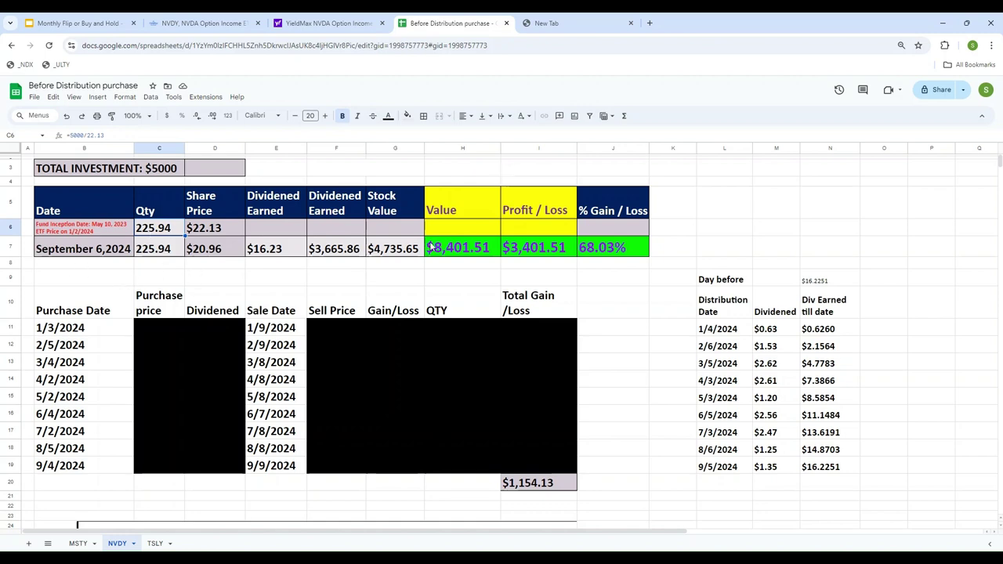
Review the 2024 distributions per share and their dates in the Distribution Details table on the YieldMax NVDY page
scroll(305, 322, "down", 1)
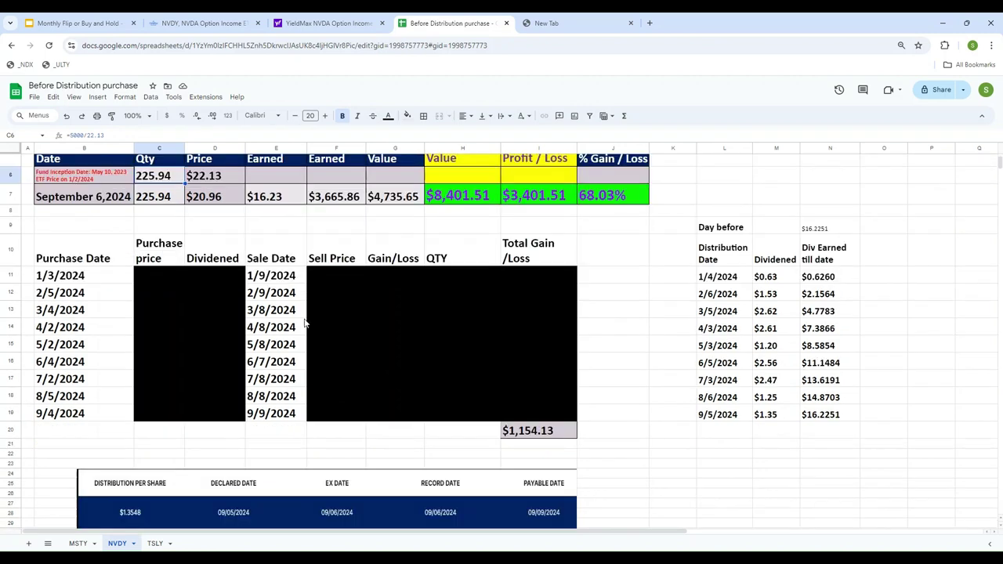
scroll(144, 214, "up", 1)
left_click(102, 229)
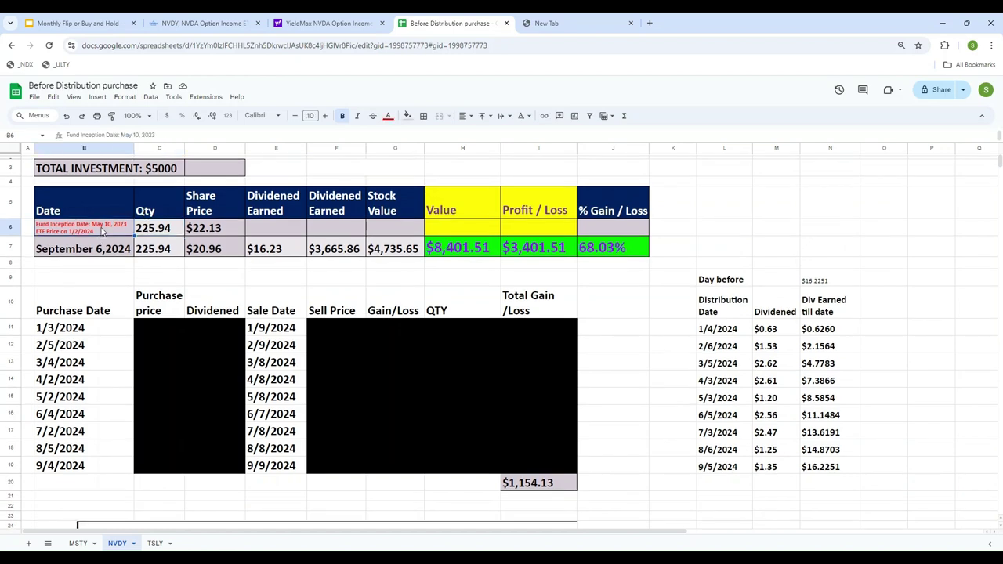
left_click(210, 24)
scroll(396, 253, "down", 2)
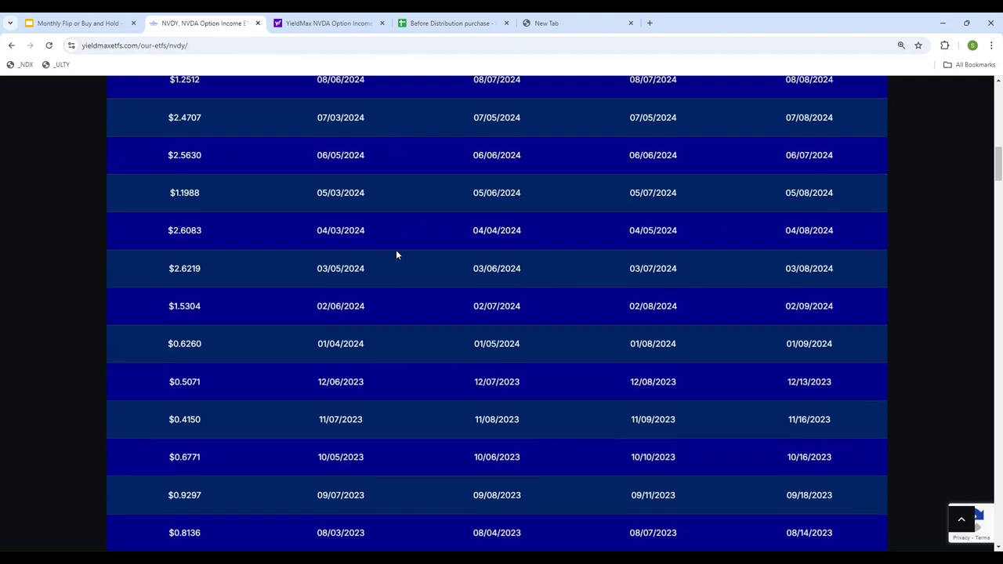
scroll(396, 253, "up", 1)
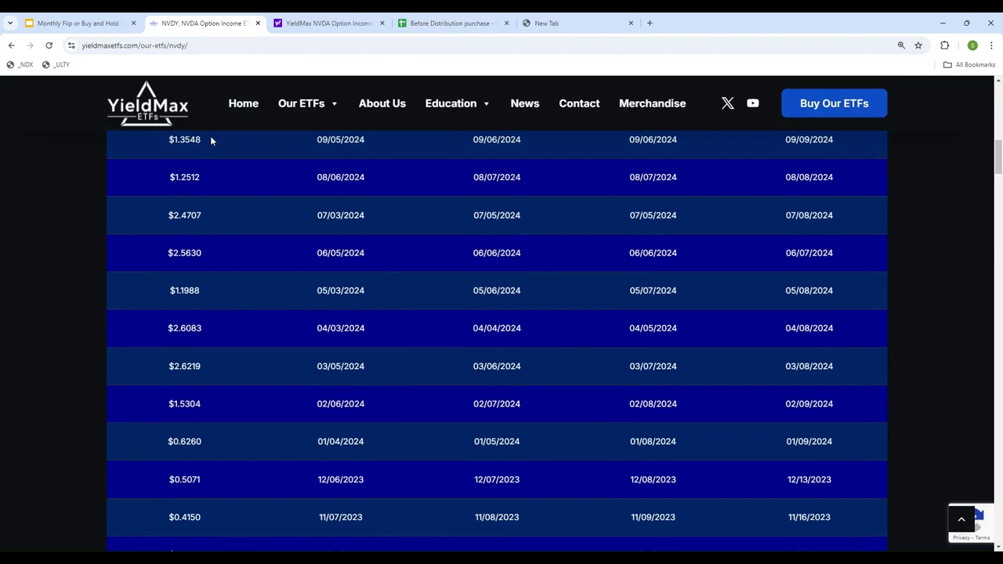
scroll(240, 165, "up", 1)
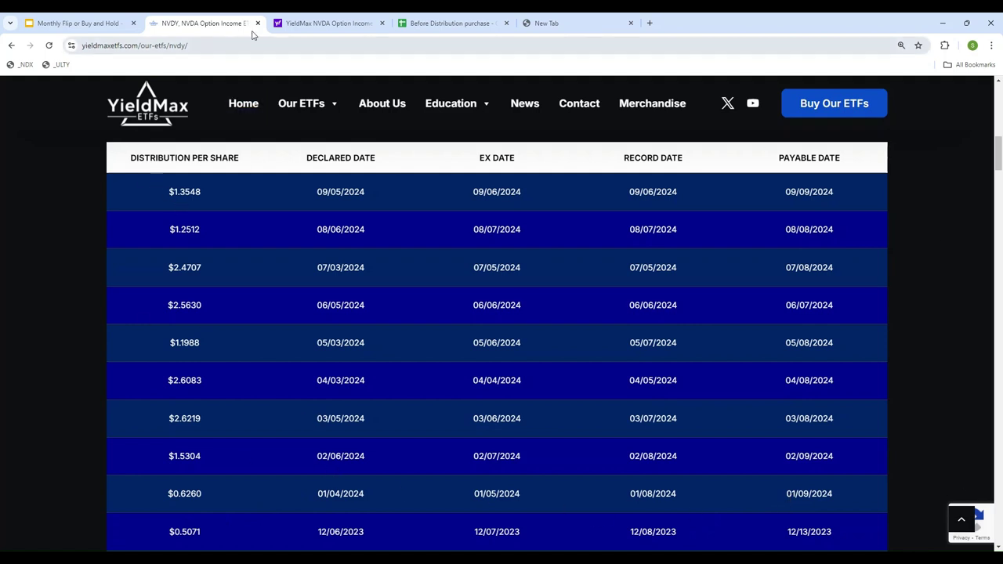
Review the spreadsheet's distribution table, the cumulative dividend list, and the dividend total formulas in N9 and E7
left_click(450, 23)
scroll(452, 329, "down", 6)
scroll(452, 329, "up", 1)
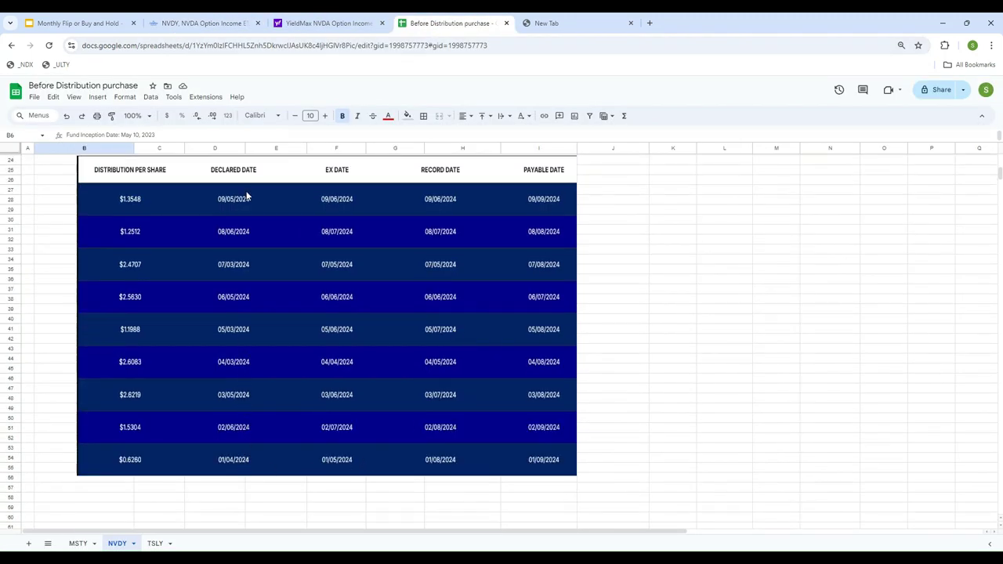
scroll(719, 392, "up", 5)
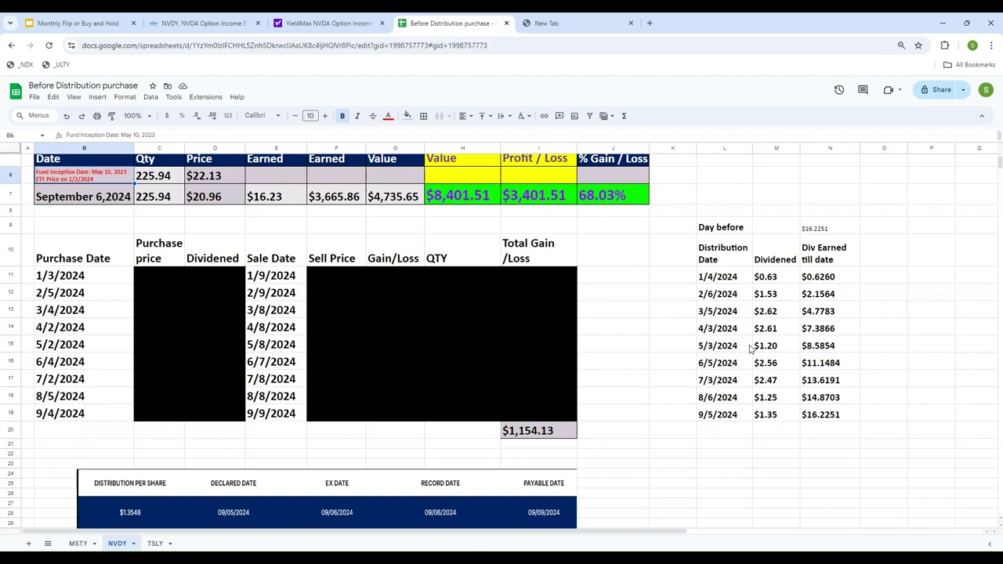
scroll(672, 438, "up", 1)
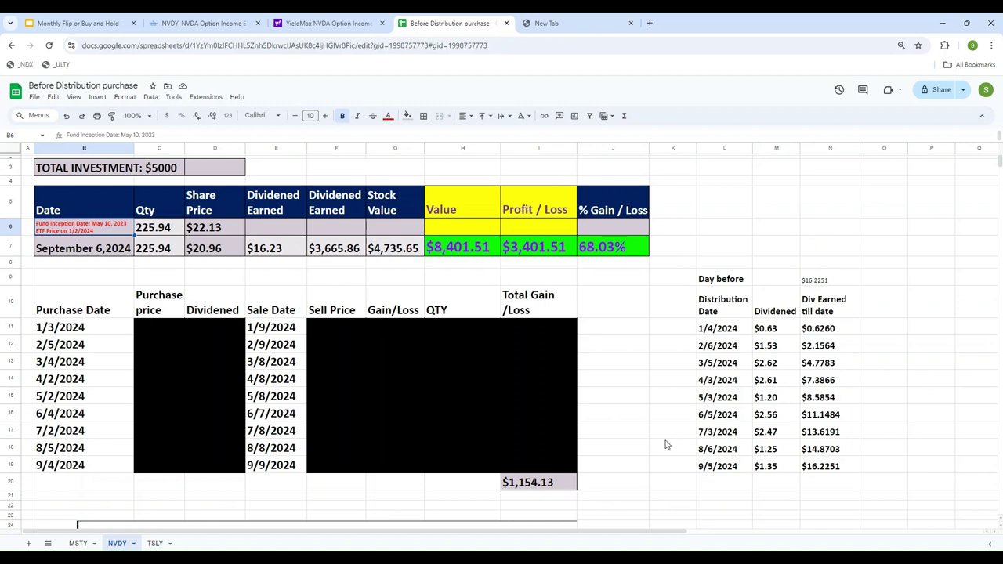
left_click(812, 283)
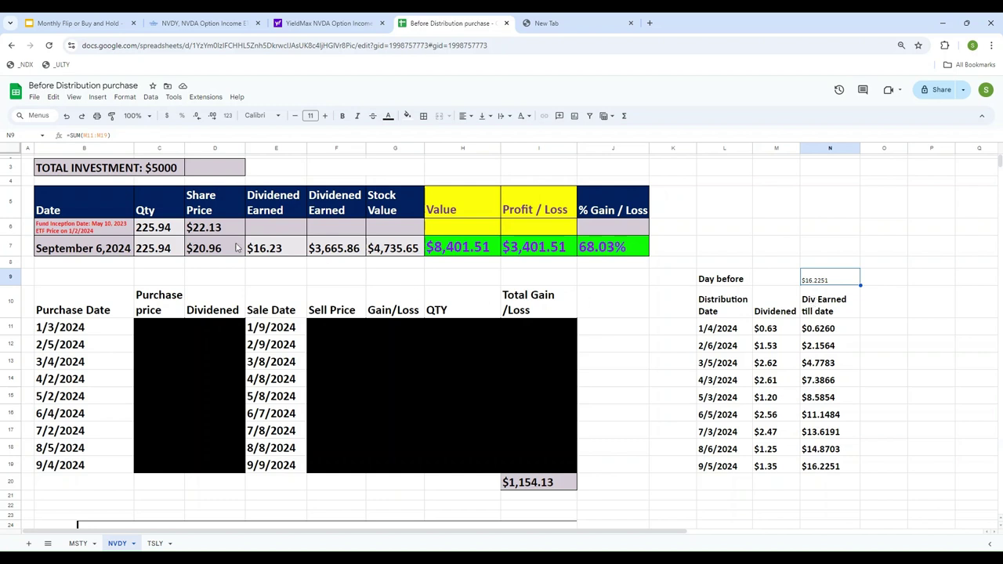
left_click(268, 251)
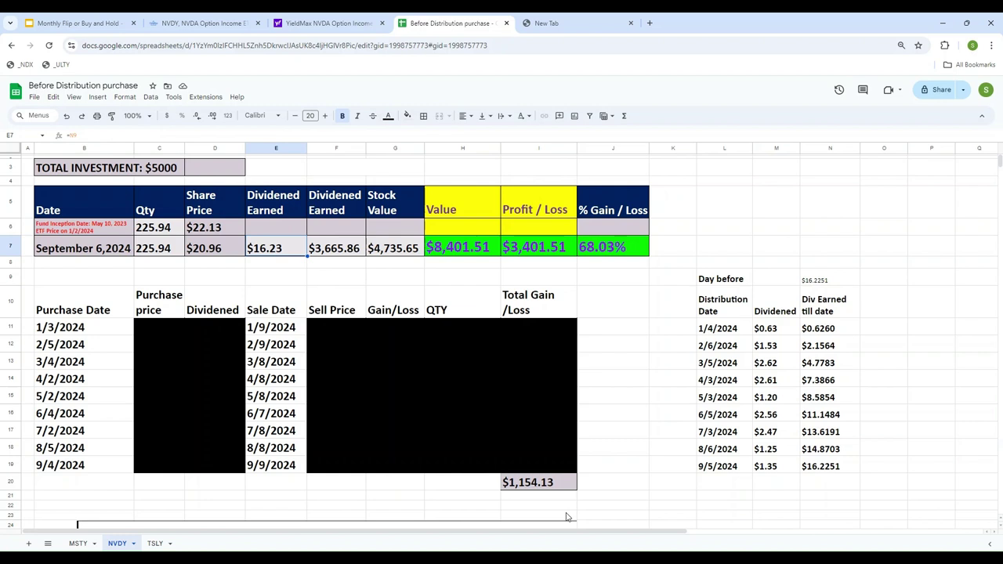
Calculate the total dividend earned in F7 by multiplying quantity by dividend per share with =C7*E7
key("Right")
type("=")
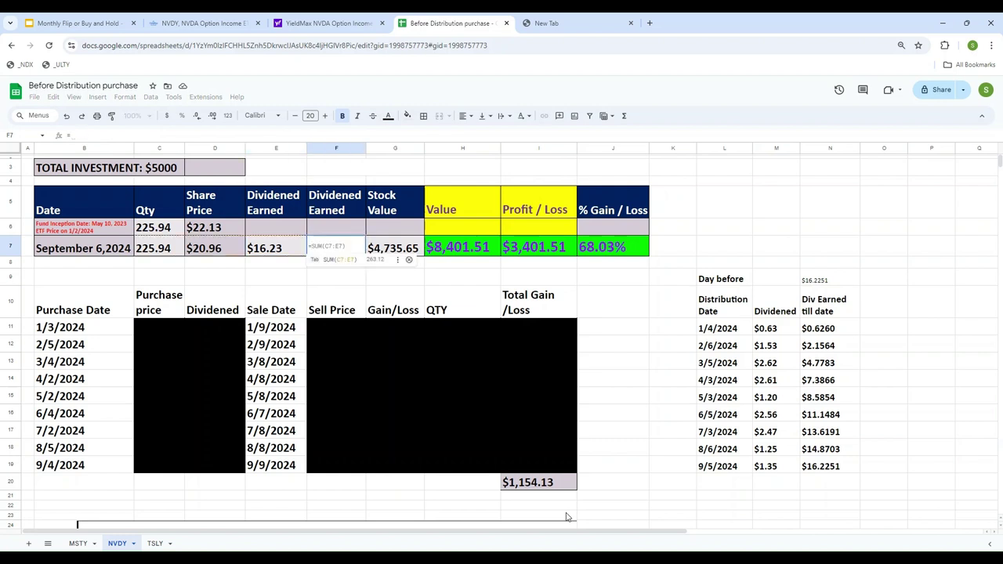
key("Left")
key("Left")
key("Left")
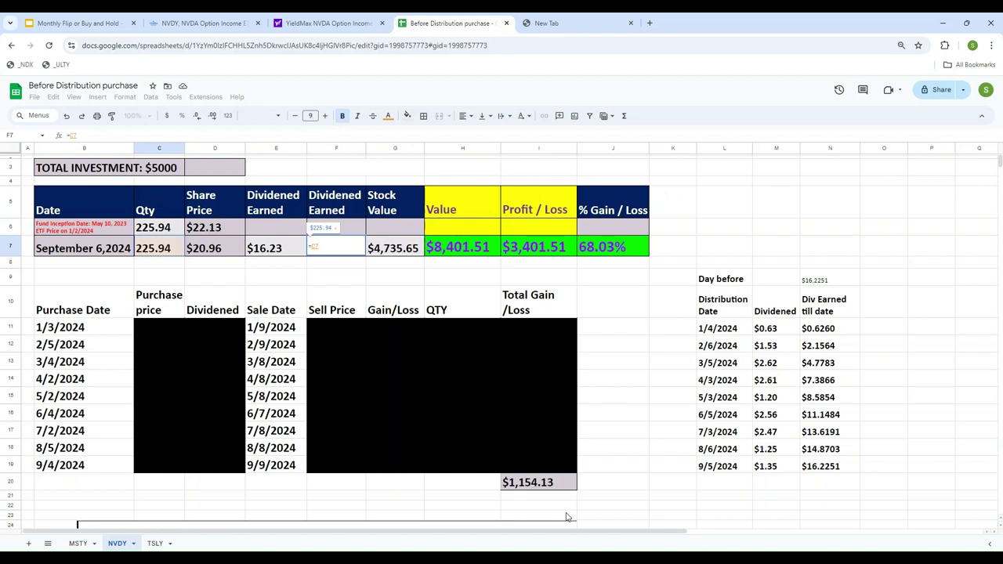
type("*")
key("Left")
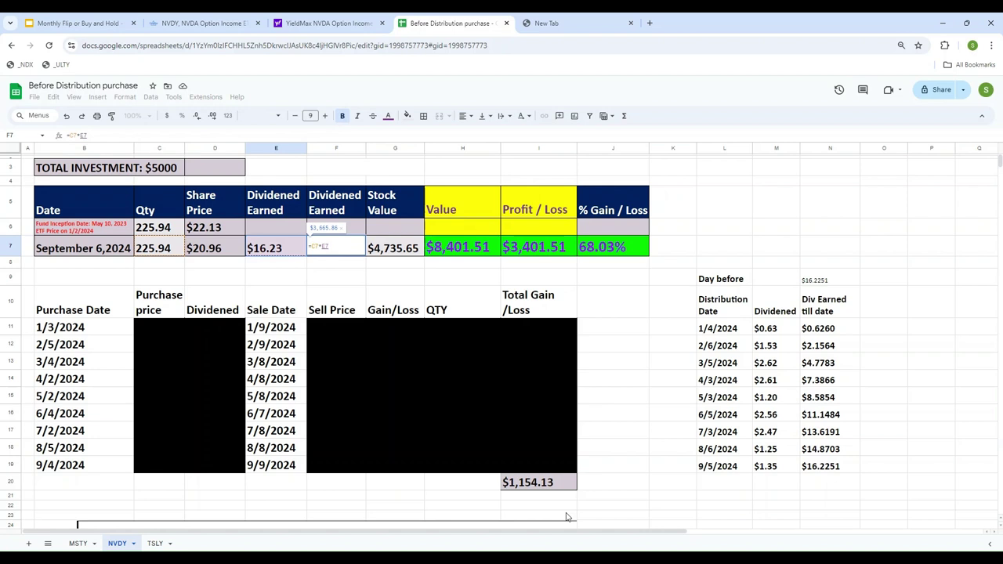
key("Return")
key("Up")
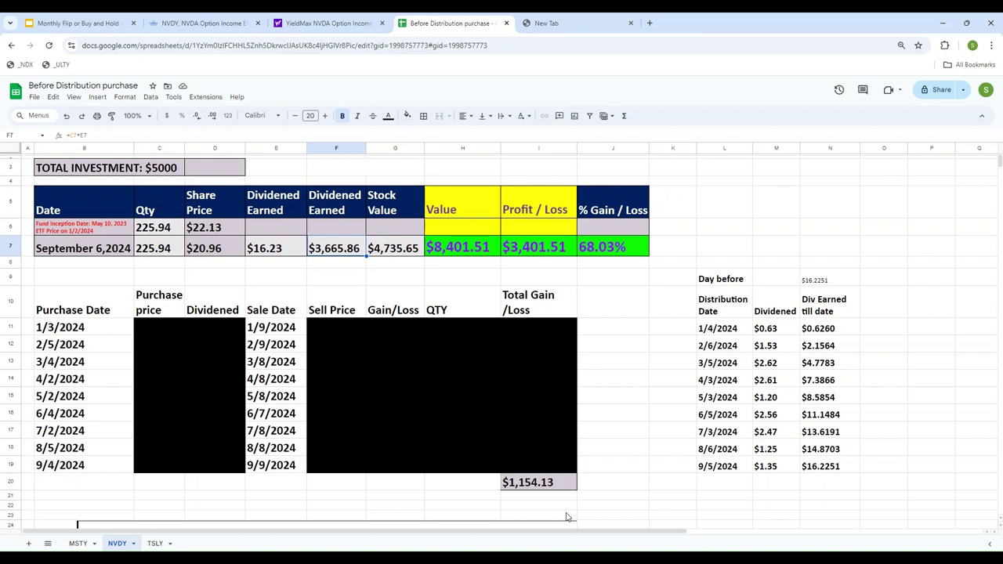
Check the latest payable date in the distribution table and change the date in B7 to 9/9/2024
key("Left")
key("Left")
key("Left")
key("Left")
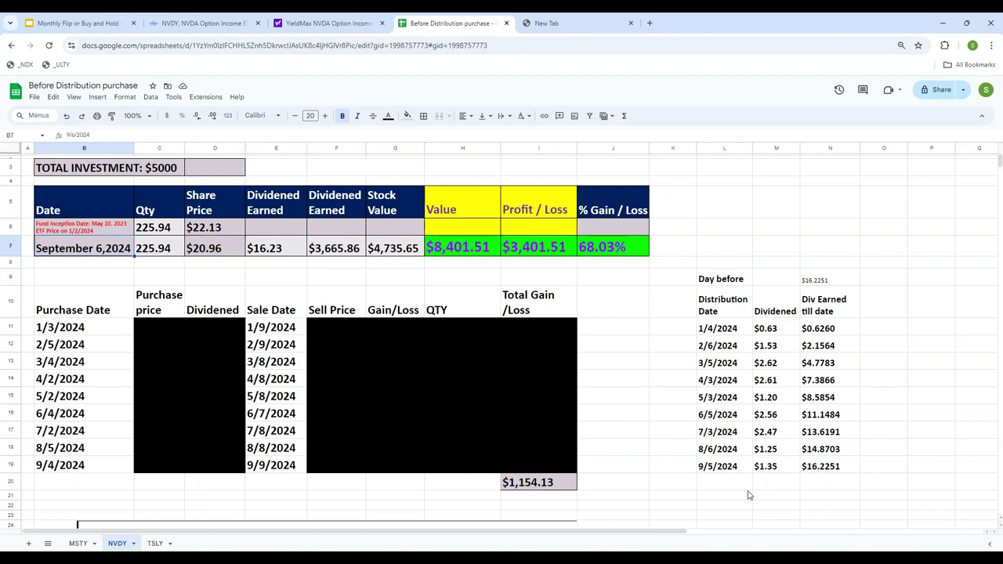
scroll(663, 431, "down", 5)
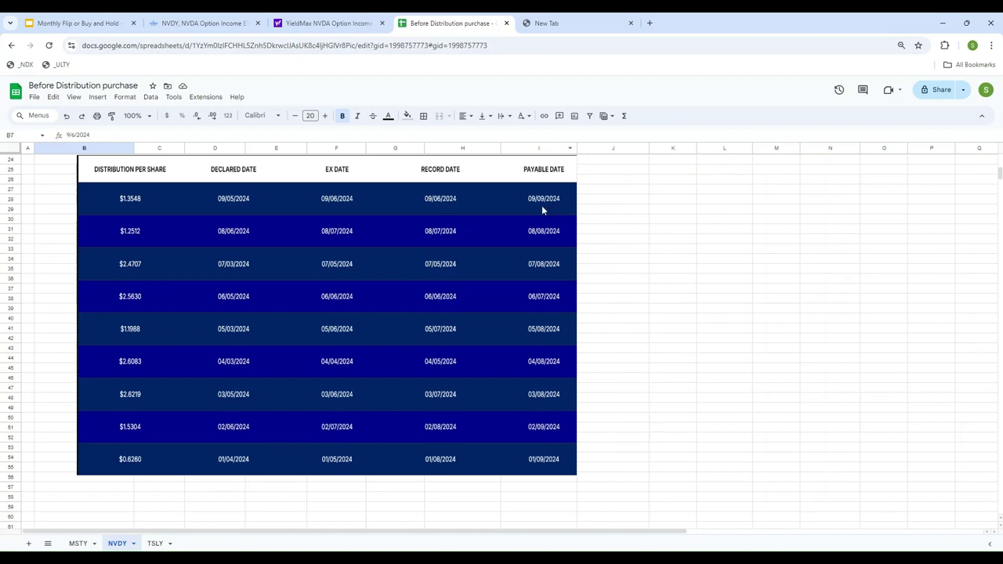
scroll(647, 258, "up", 5)
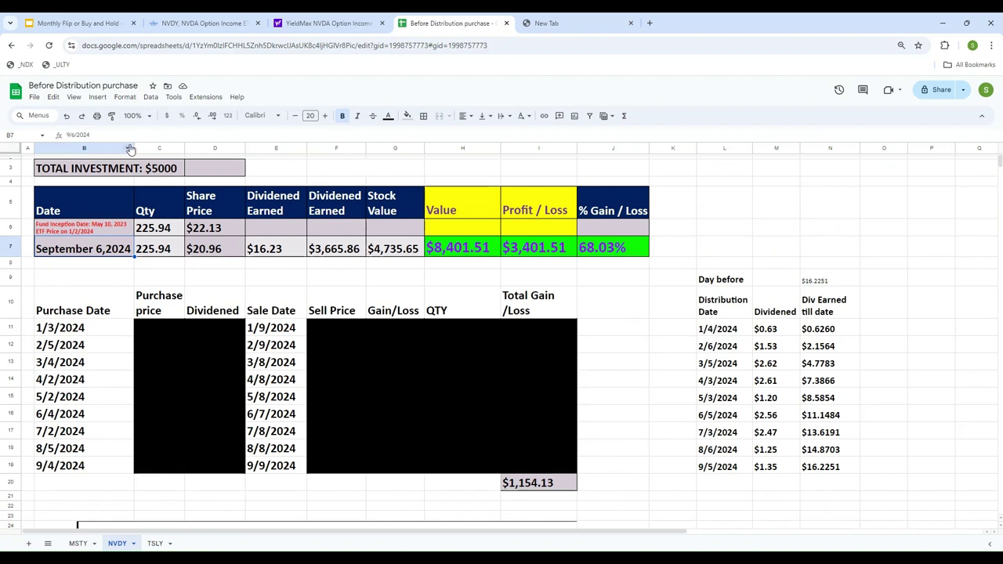
left_click(75, 135)
key("BackSpace")
type("9")
left_click(210, 250)
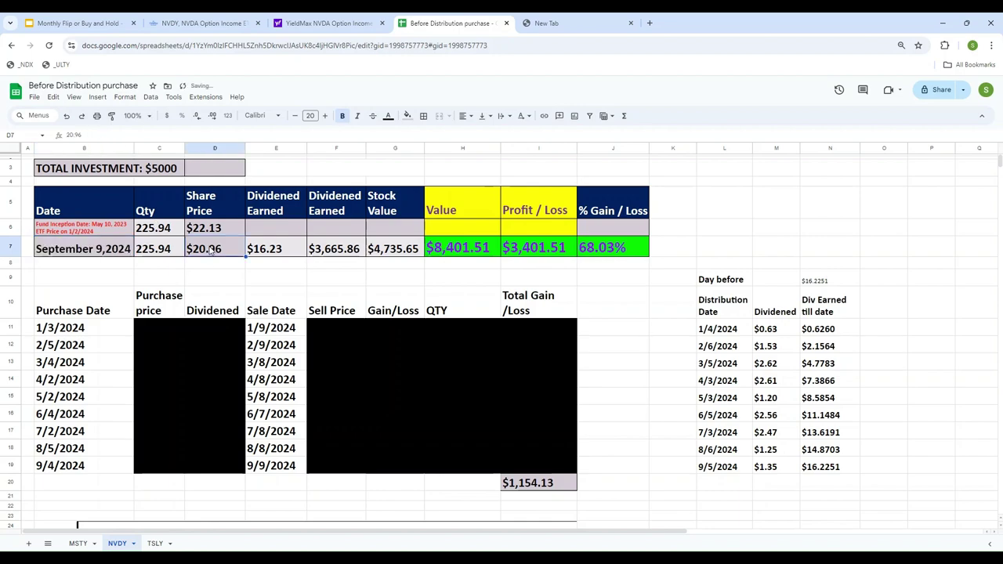
Look up NVDY's Sep 9, 2024 close on Yahoo Finance and set the share price in D7 to 21.67
left_click(329, 23)
scroll(464, 350, "up", 8)
scroll(464, 351, "up", 20)
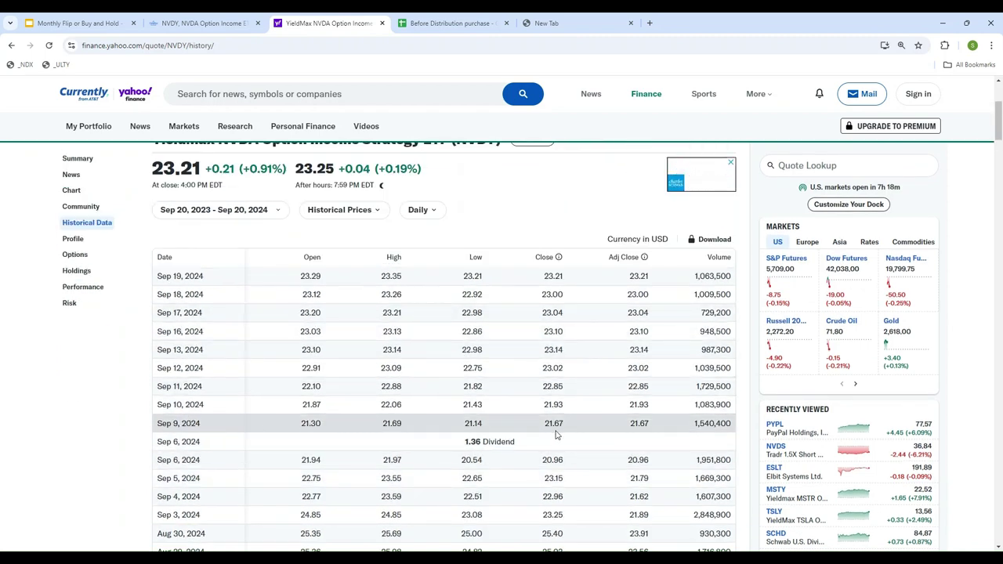
left_click(441, 25)
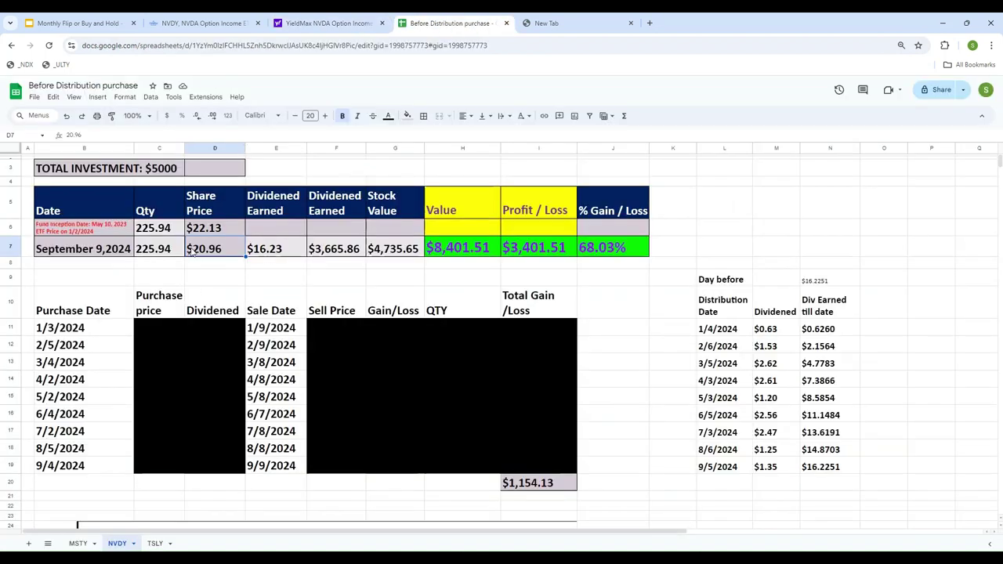
type("21.67")
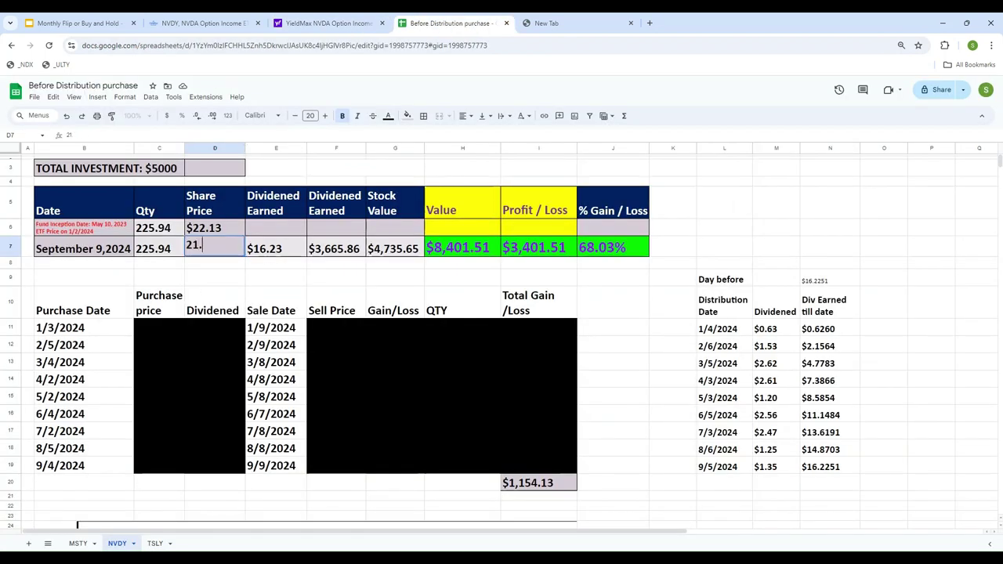
key("Return")
Calculate the stock value in G7 by multiplying share price by quantity with =D7*C7
key("Up")
key("Right")
key("Right")
key("Right")
type("=")
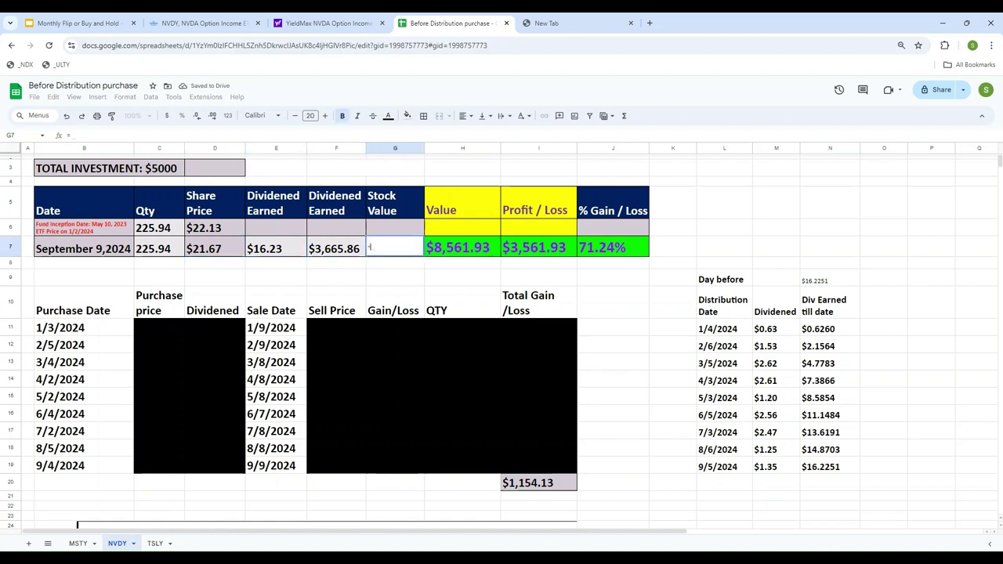
key("Left")
key("Left")
key("Left")
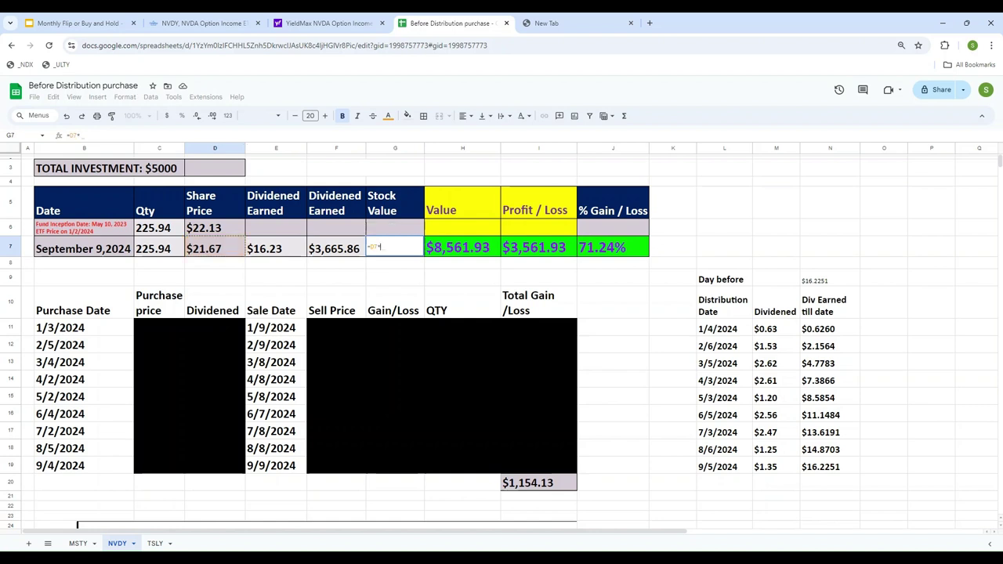
key("Left")
key("Left")
key("Left")
key("Left")
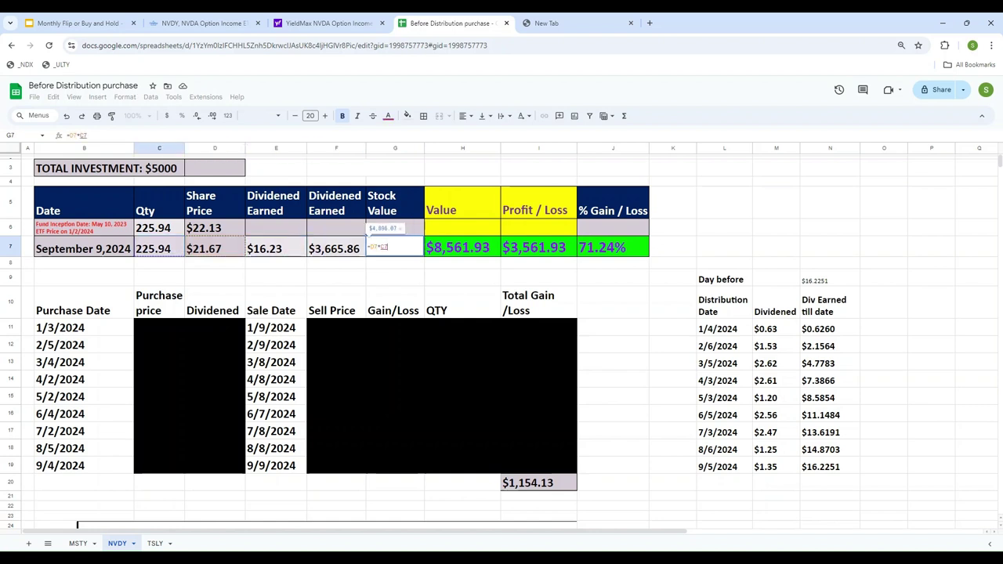
key("Return")
left_click(395, 248)
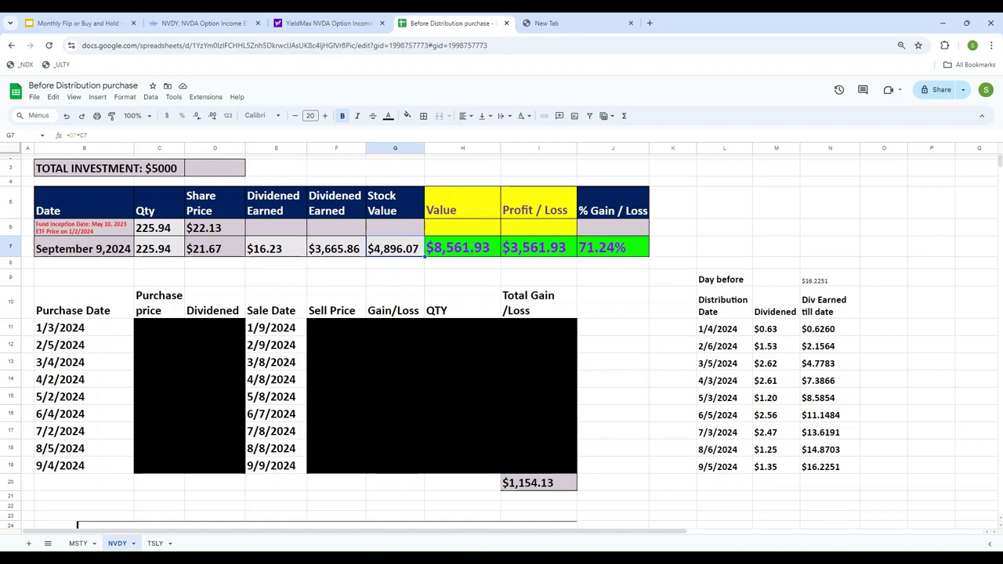
Calculate the total value in H7 by adding stock value and total dividend earned with =G7+F7
left_click(336, 248)
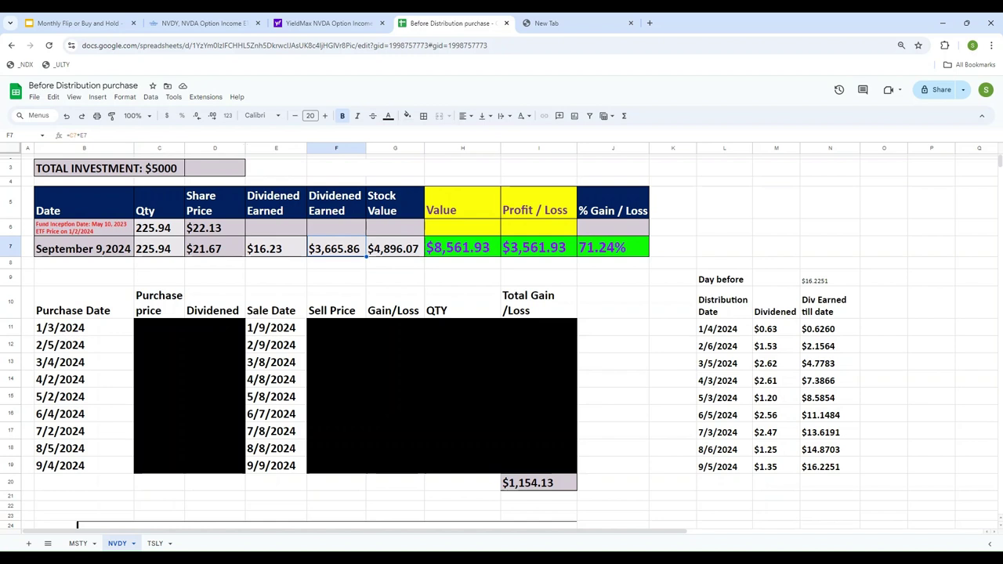
key("Right")
key("Right")
type("=")
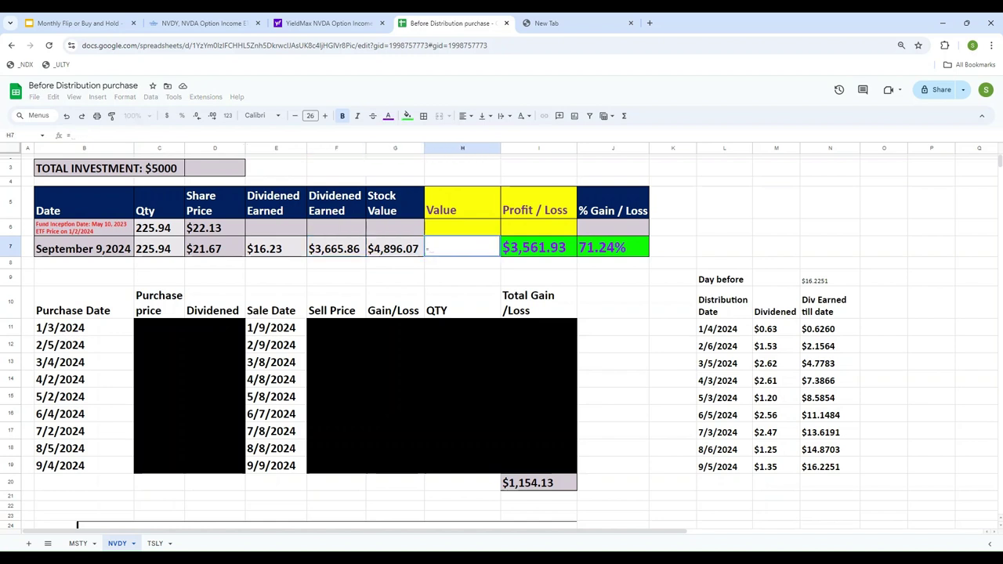
key("Left")
type("+")
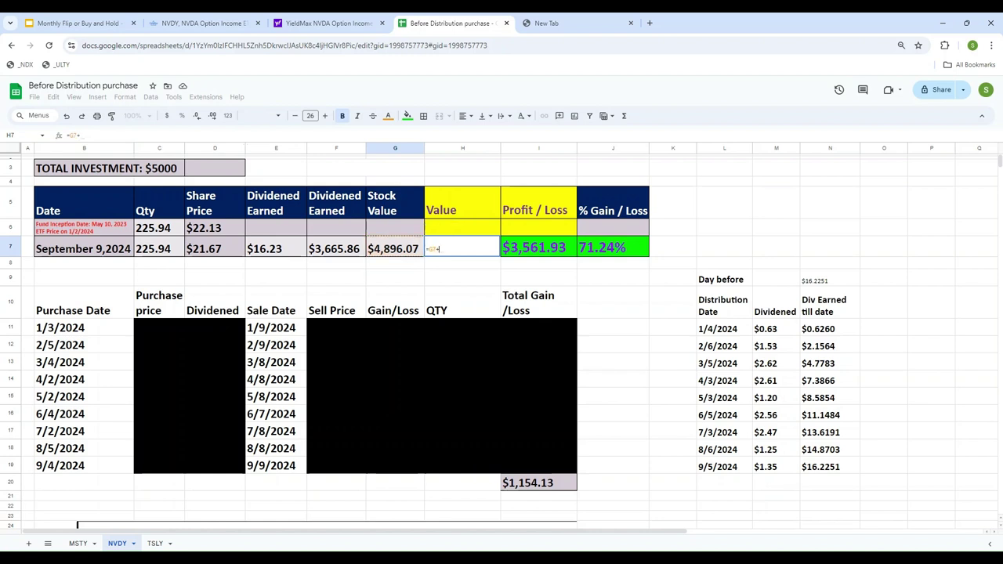
key("Left")
key("Left")
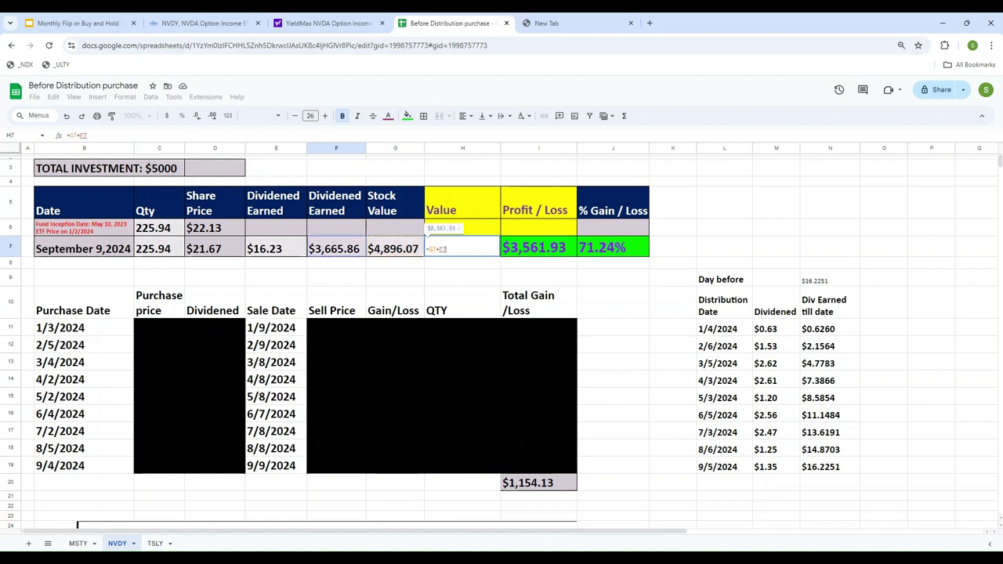
key("Return")
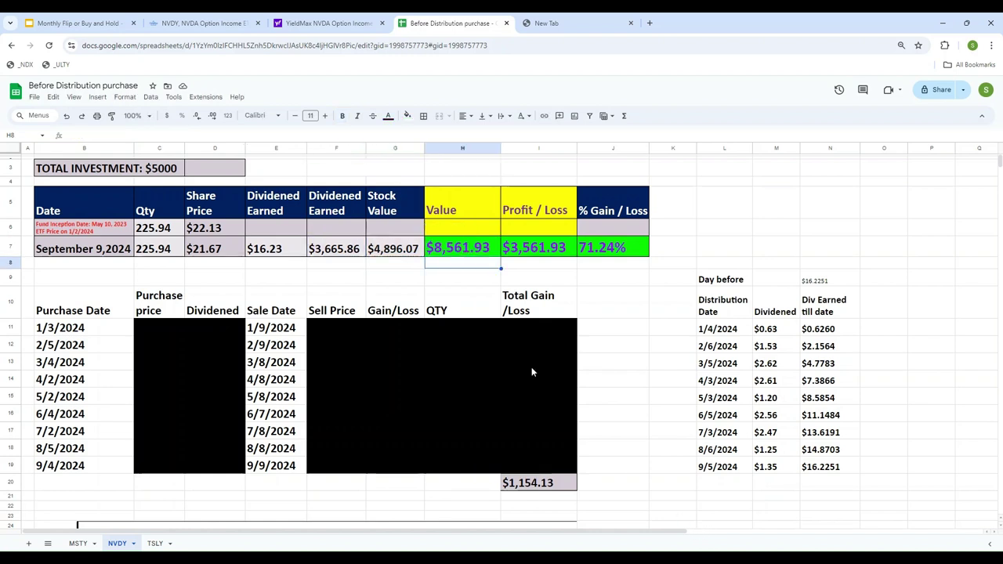
Review the profit/loss formula in I7 and trace it back to the starting quantity and total investment
left_click(515, 257)
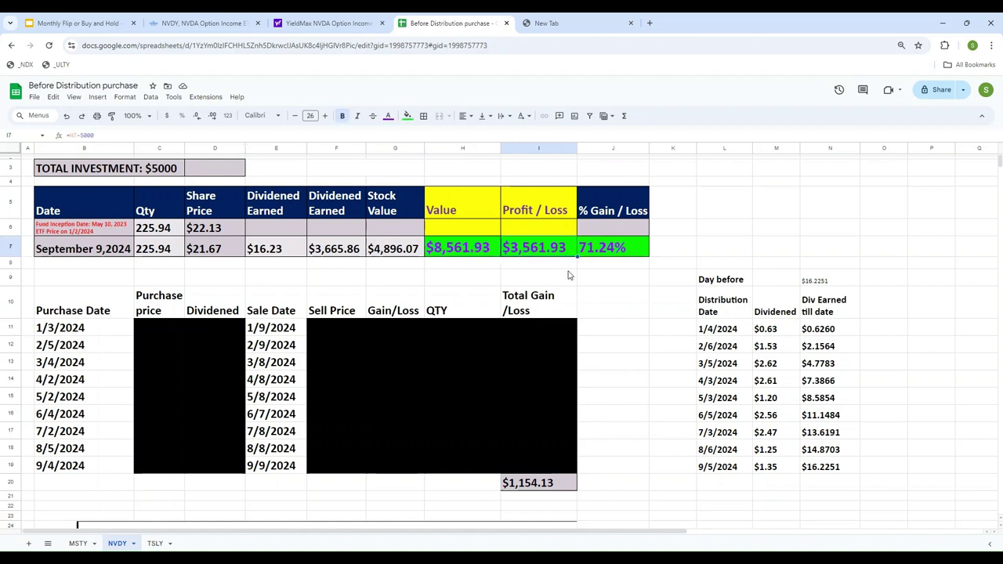
key("Left")
key("Left")
key("Left")
key("Left")
key("Left")
key("Left")
key("Up")
key("Up")
key("Up")
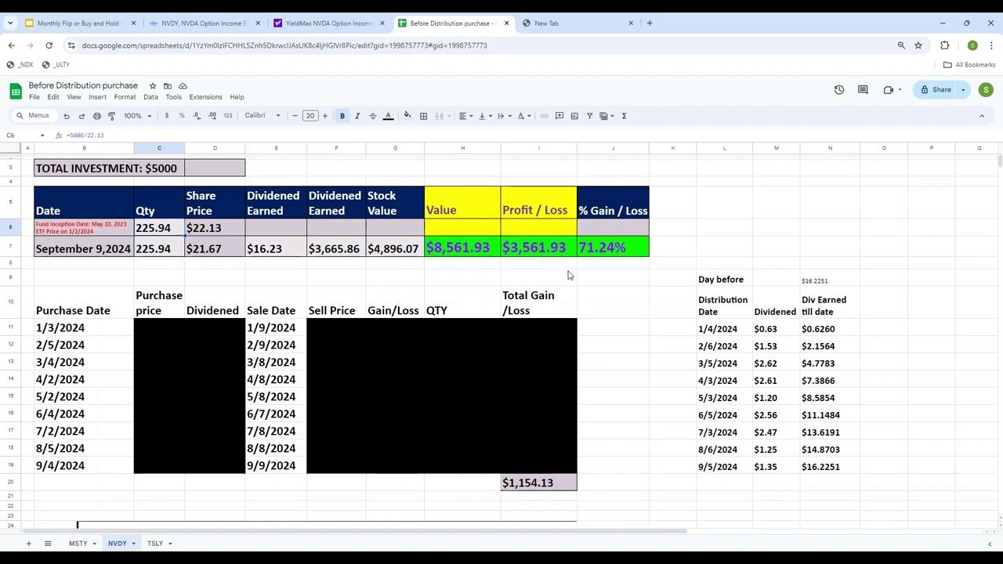
key("Up")
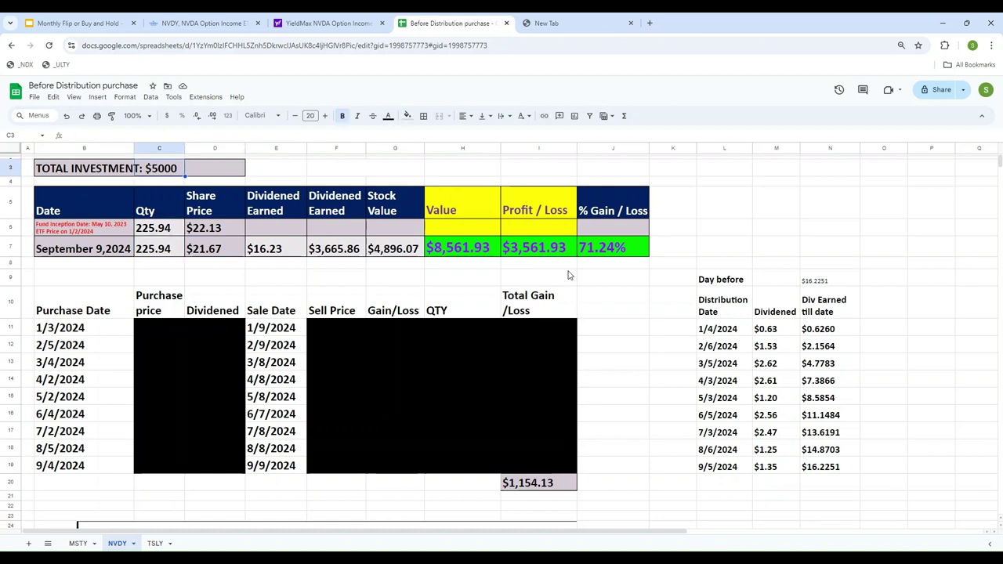
Review row 7 from quantity through total value, profit/loss and percentage gain to check the buy-and-hold formulas
key("Down")
key("Down")
key("Down")
key("Down")
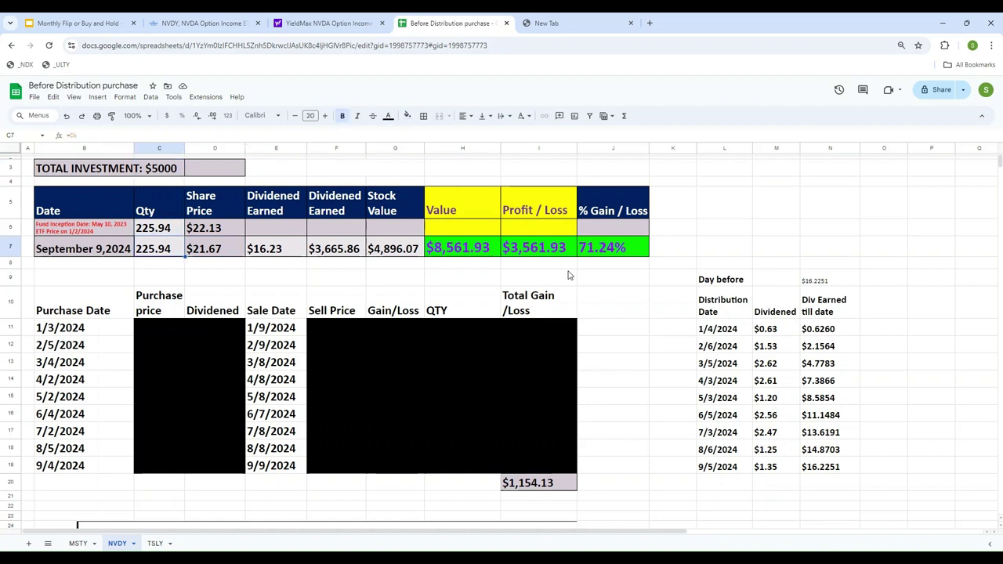
key("Right")
key("Right")
key("Right")
key("Right")
key("Right")
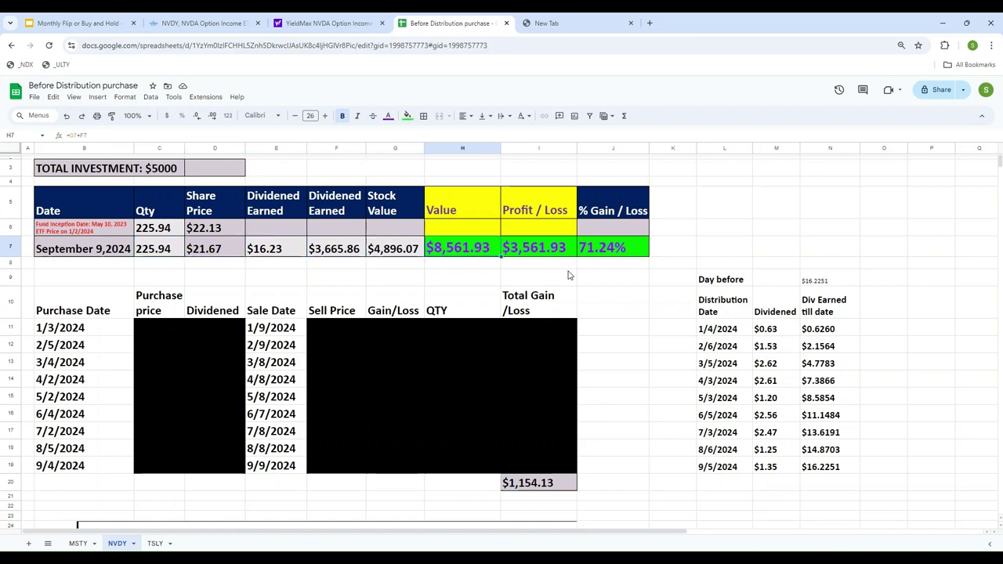
key("Right")
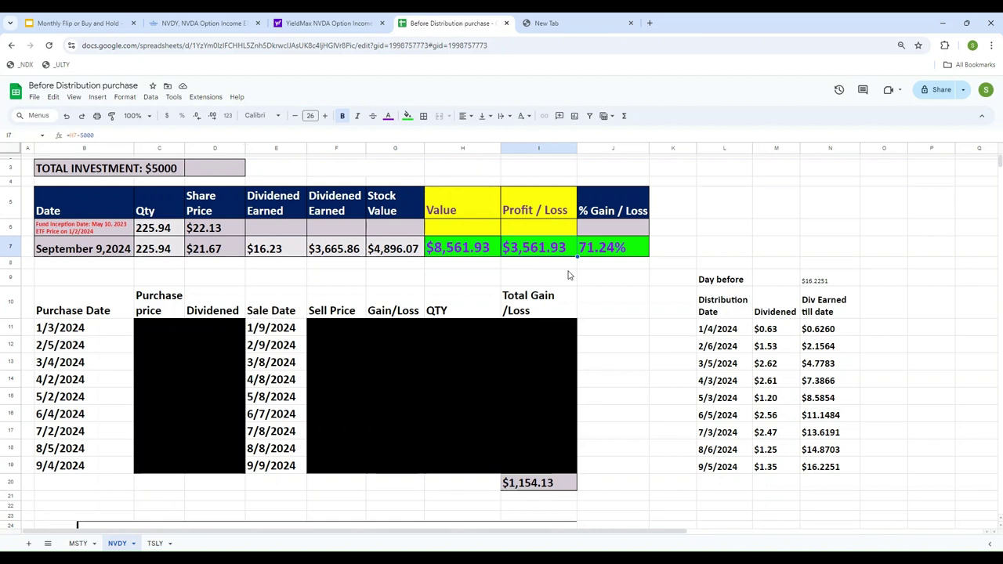
key("Right")
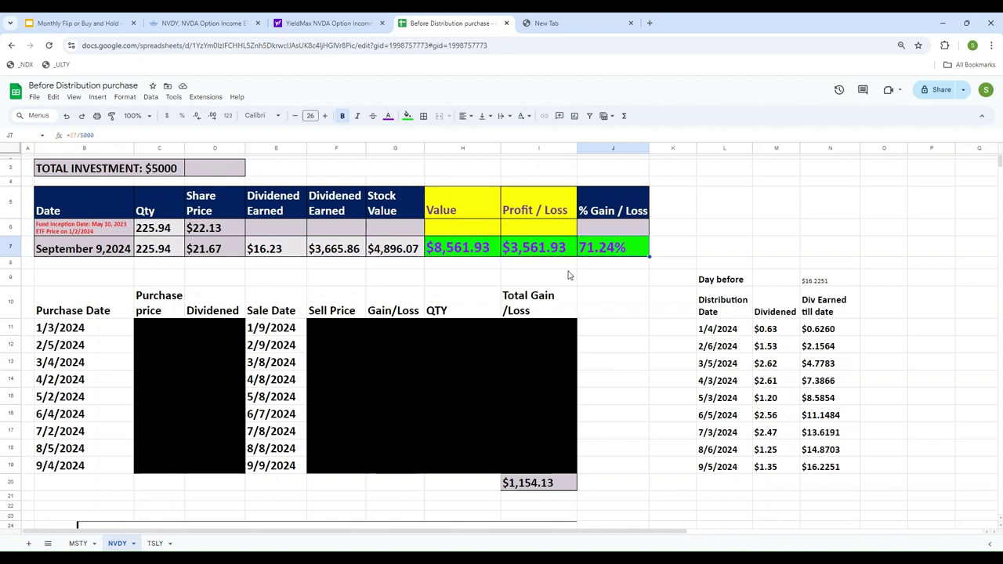
key("Left")
key("Home")
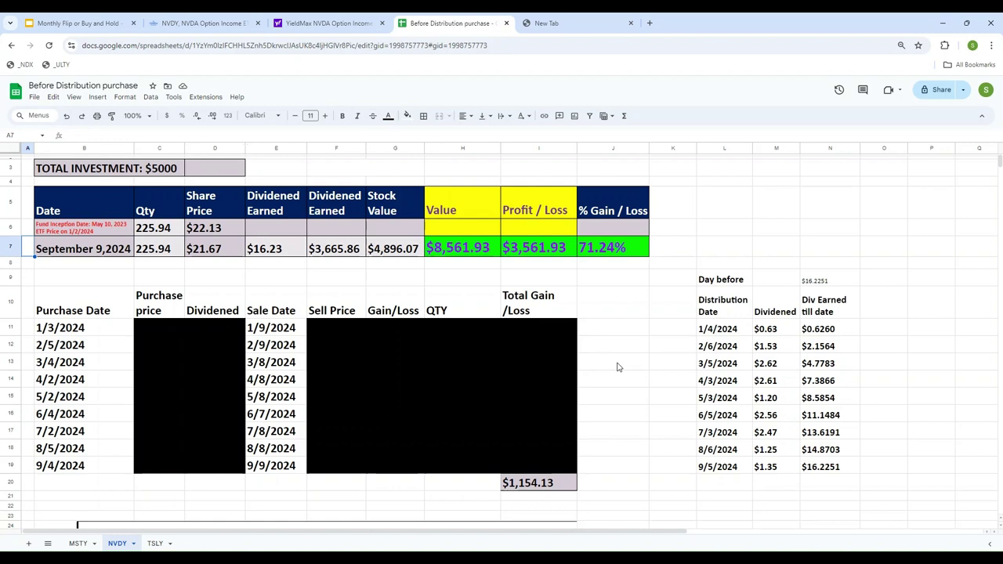
Examine the declared dates in the distribution table alongside the list of purchase dates
scroll(616, 366, "down", 5)
scroll(616, 367, "up", 4)
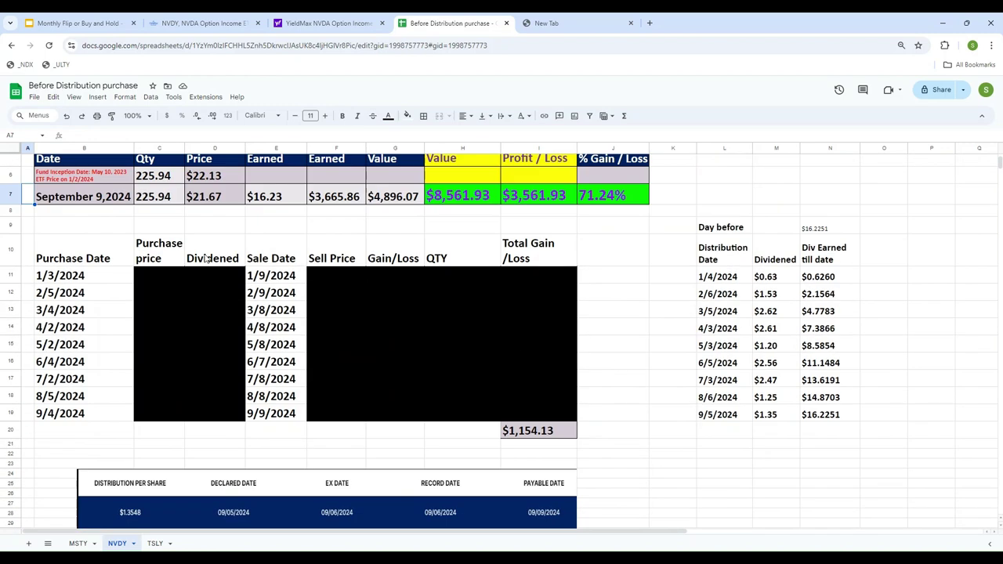
scroll(449, 389, "down", 6)
scroll(336, 376, "up", 2)
scroll(295, 361, "down", 2)
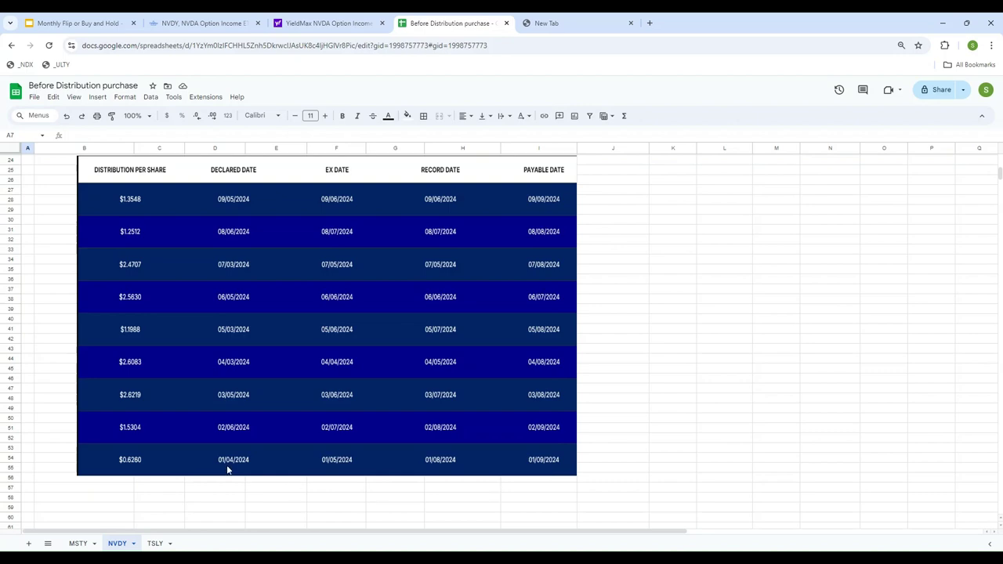
scroll(618, 349, "up", 5)
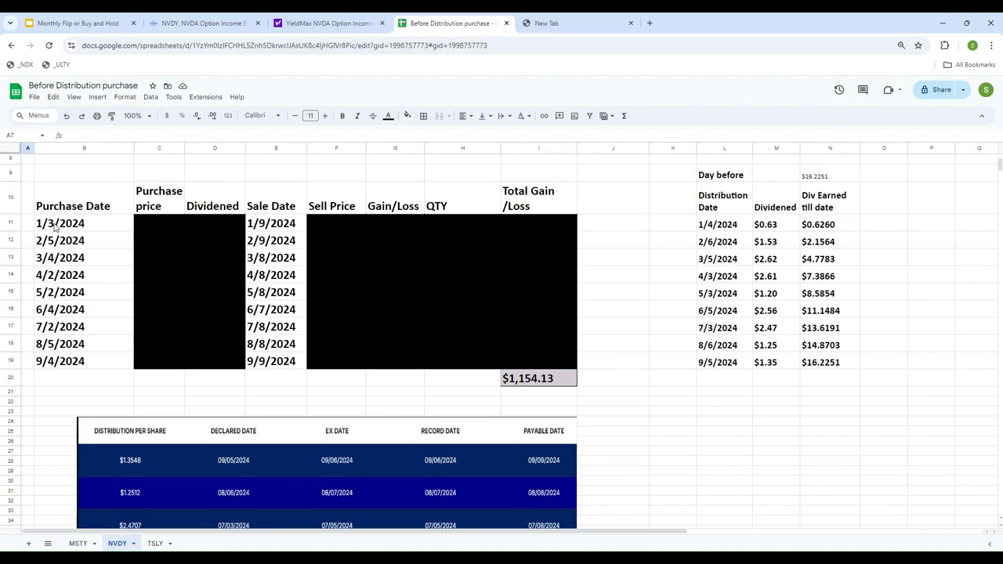
scroll(160, 365, "down", 5)
scroll(43, 247, "up", 2)
scroll(43, 247, "up", 3)
Compare the purchase dates, starting with B11, to the declared dates and select the range B11:B19
left_click(59, 223)
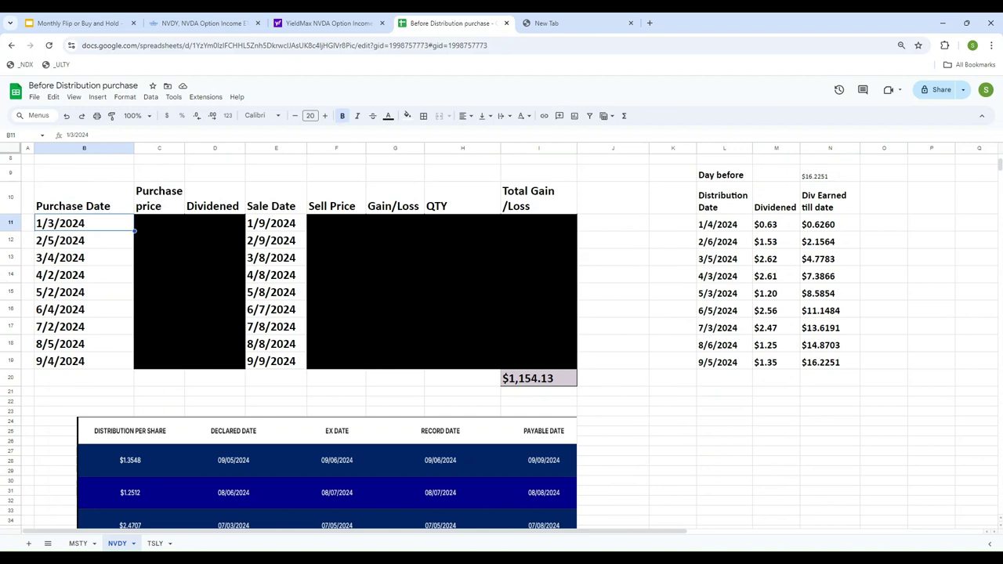
scroll(260, 442, "down", 4)
scroll(58, 284, "up", 4)
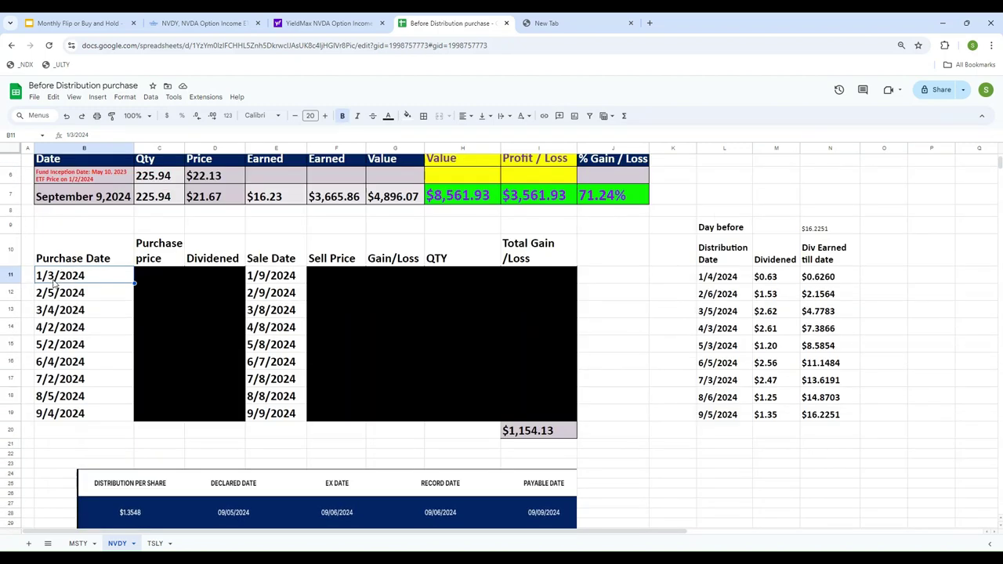
scroll(72, 321, "down", 4)
scroll(277, 486, "up", 5)
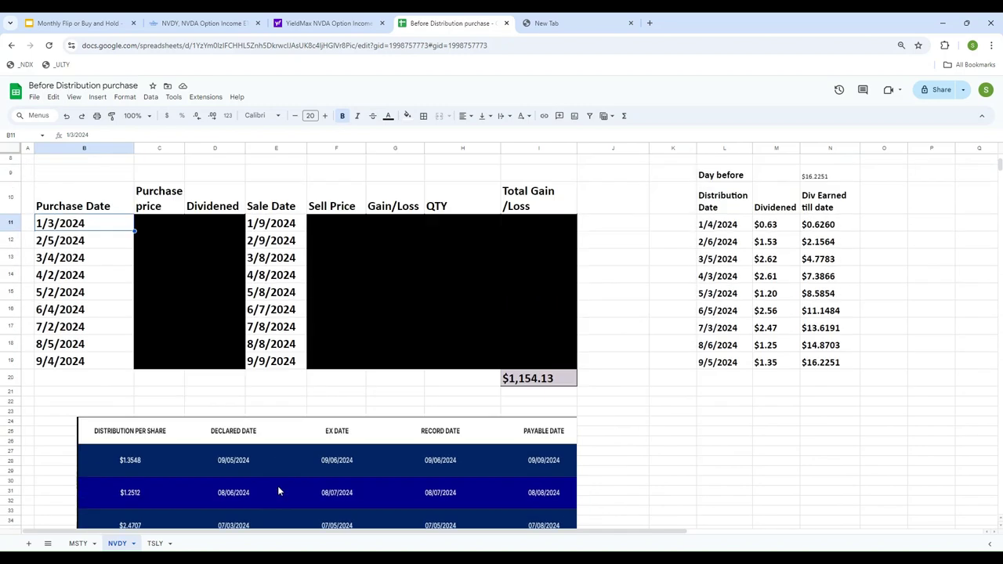
left_click_drag(84, 281, 82, 419)
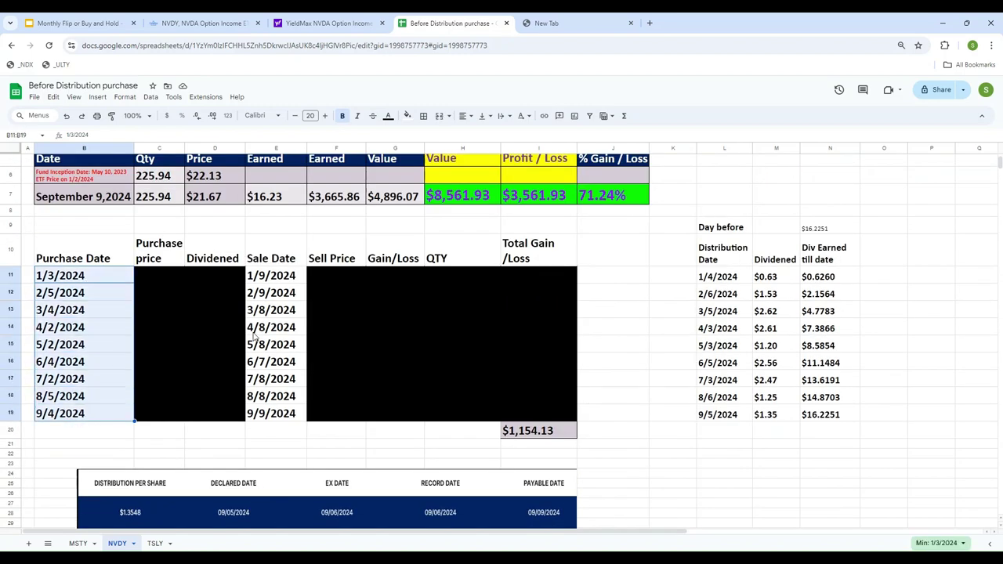
Check the first sale date in E11 against the payable dates in the distribution table
double_click(270, 275)
scroll(509, 384, "down", 3)
scroll(540, 401, "down", 3)
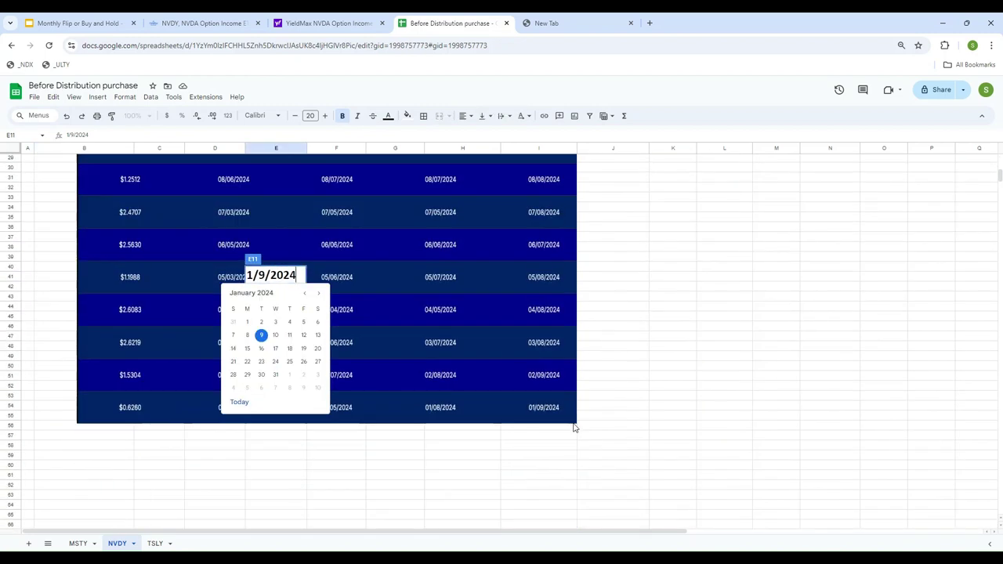
left_click(51, 300)
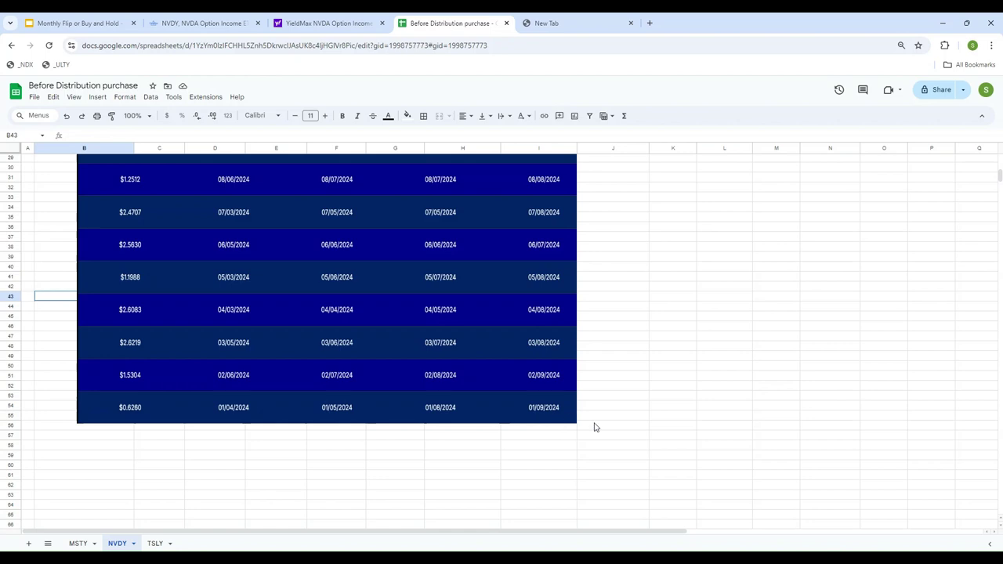
scroll(548, 446, "up", 2)
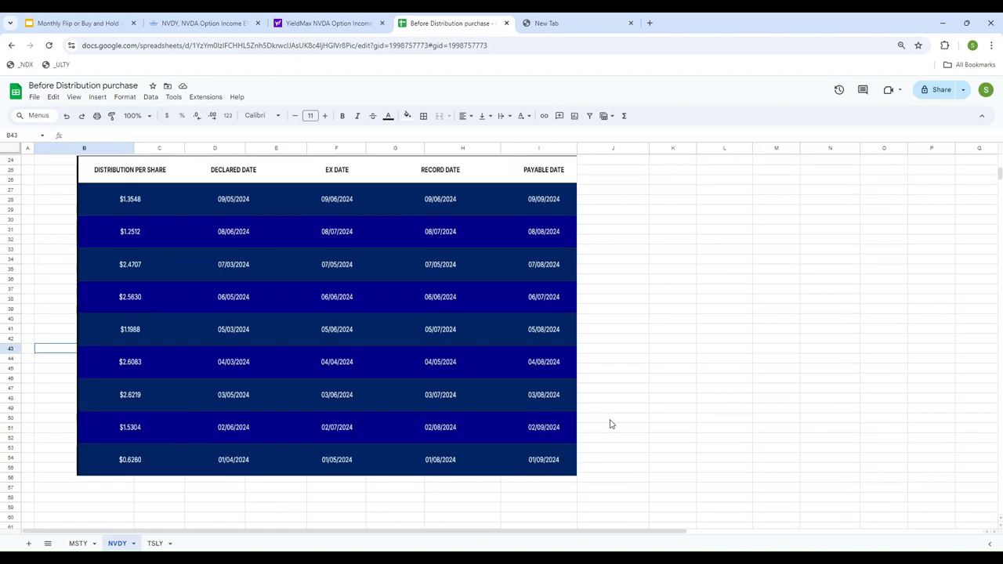
scroll(611, 424, "up", 5)
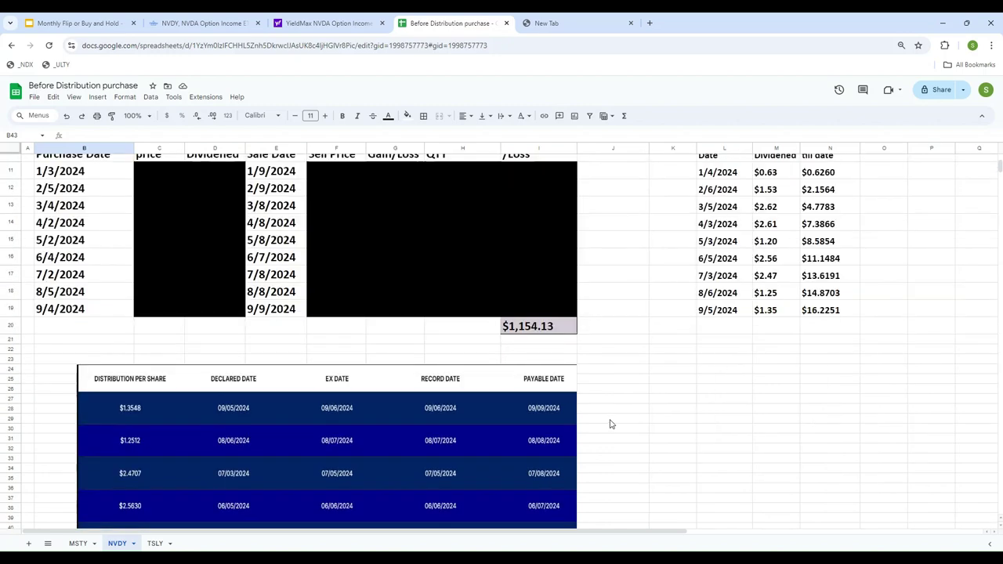
left_click(276, 329)
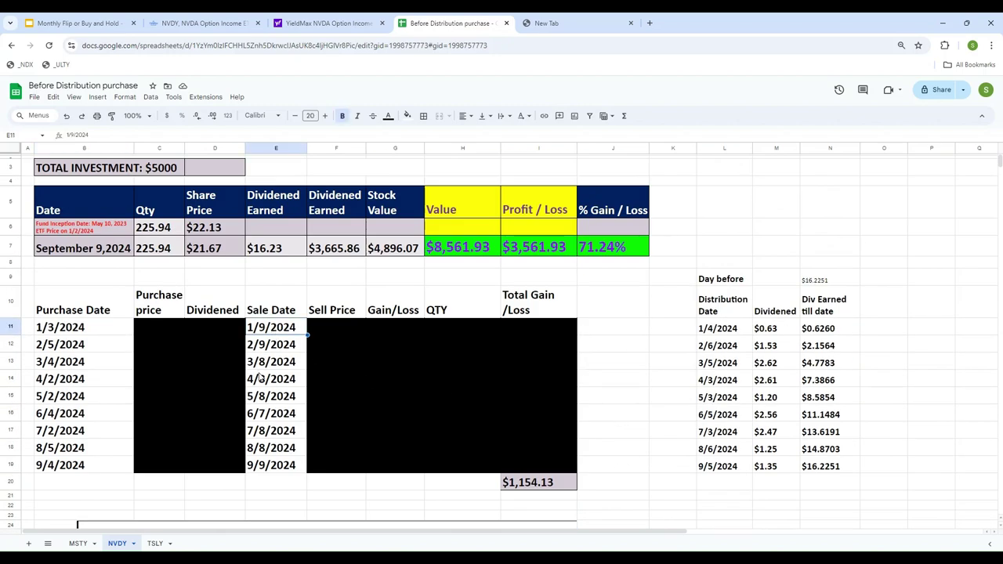
Compare the first trade's purchase date in B11 with its sale date in E11
left_click(48, 332)
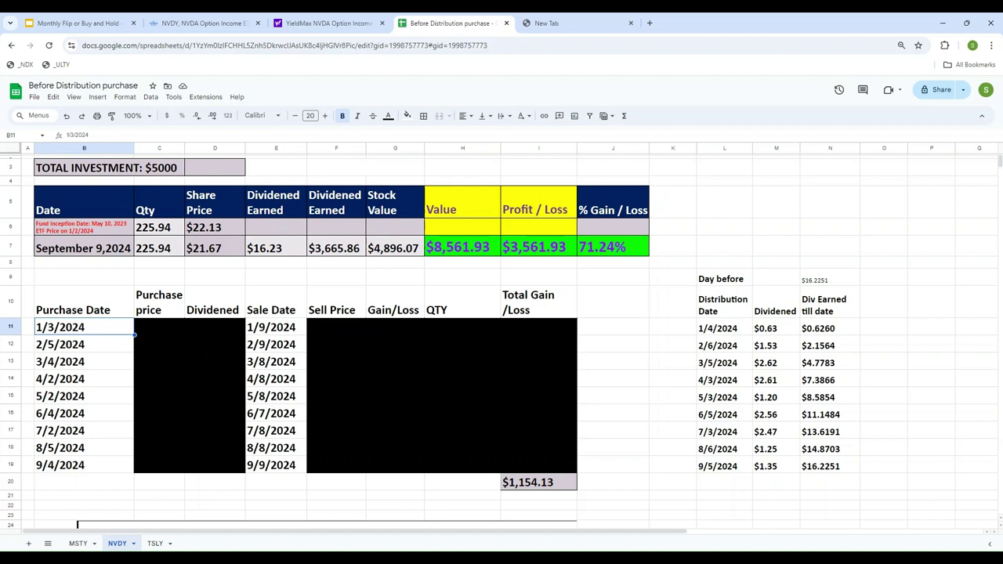
key("Right")
key("Right")
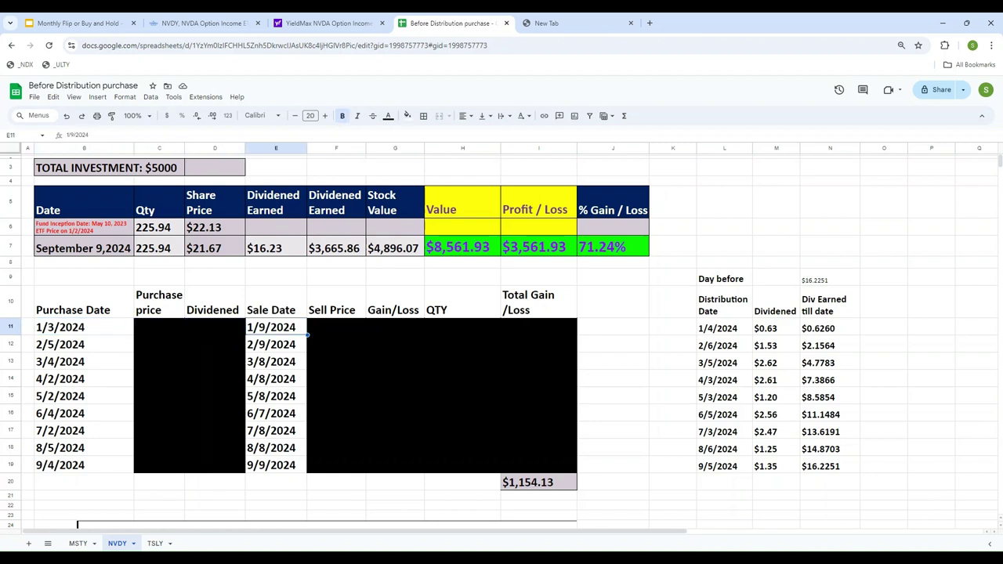
key("Left")
key("Left")
key("Left")
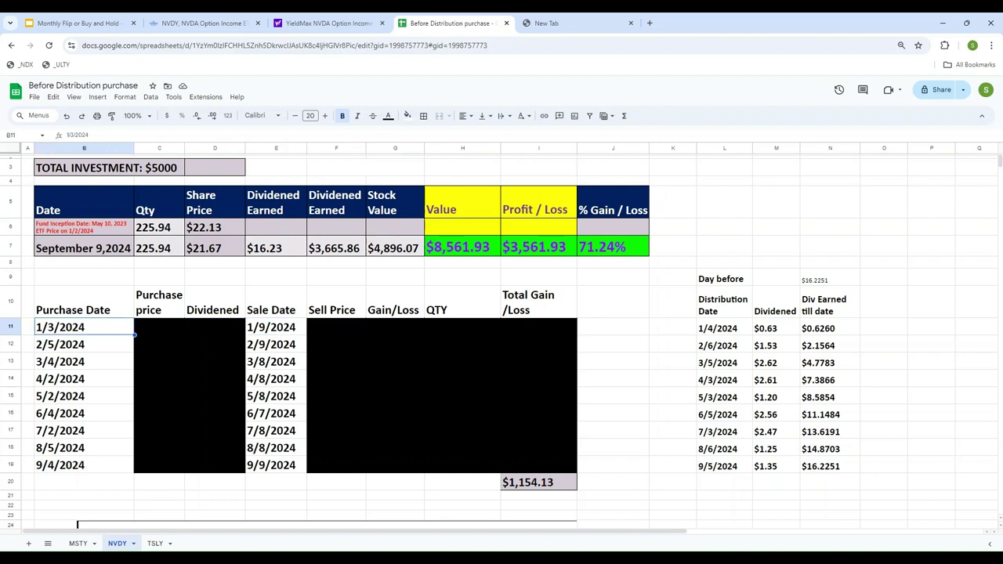
key("Right")
key("Right")
key("Right")
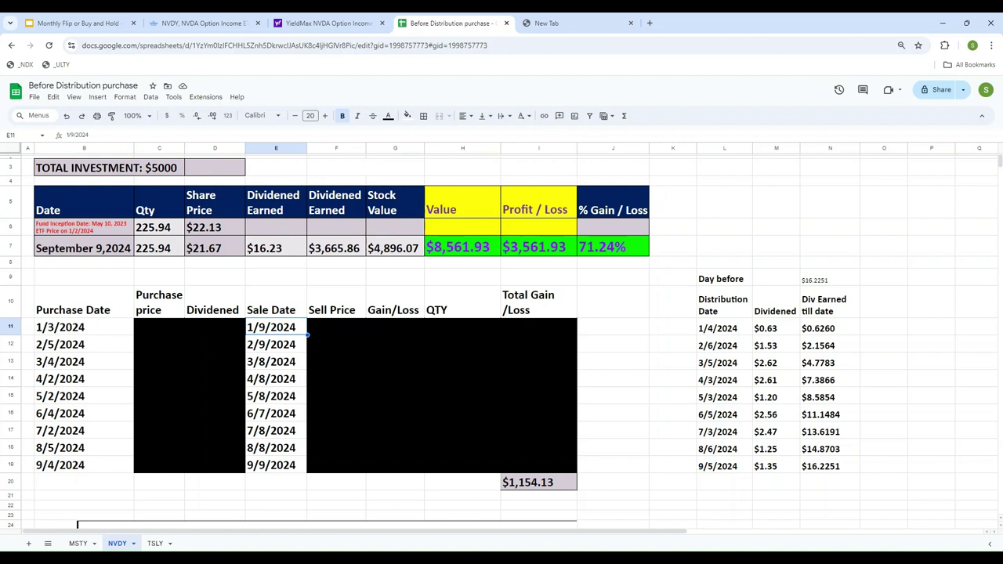
Select the first purchase price in C11 and look up NVDY's Jan 3, 2024 close on Yahoo Finance
key("Left")
key("Left")
key("Left")
key("Left")
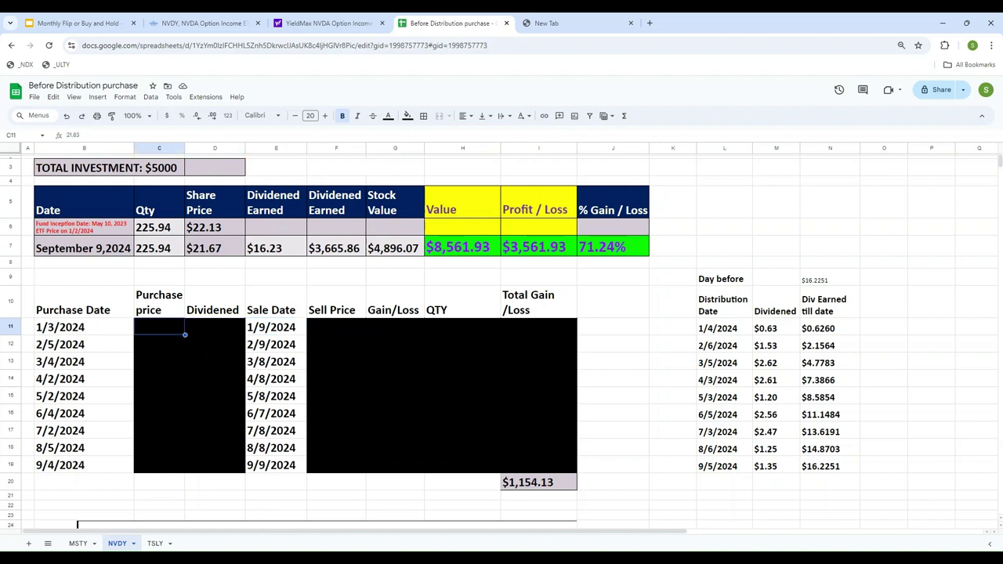
key("Down")
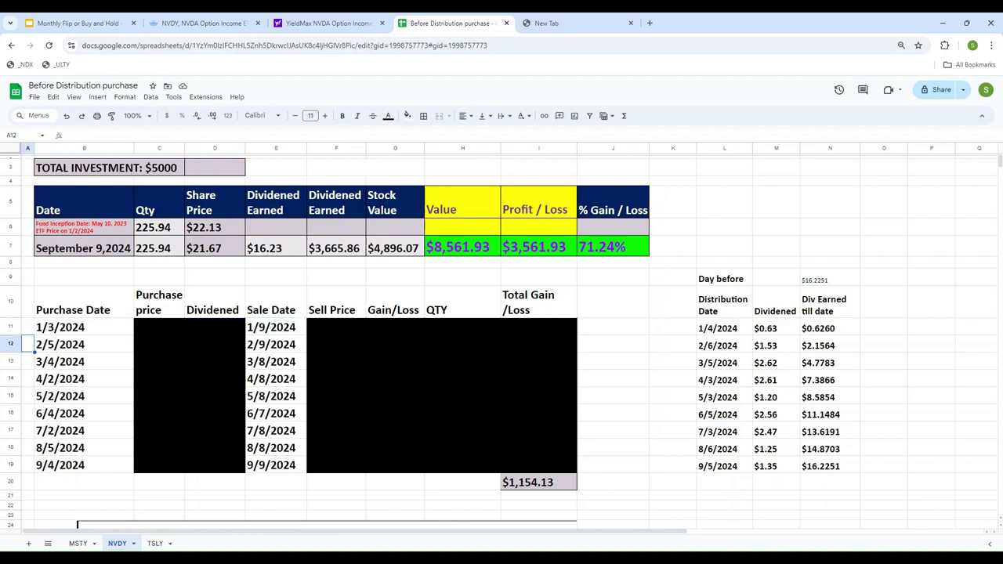
key("Up")
key("Right")
key("Right")
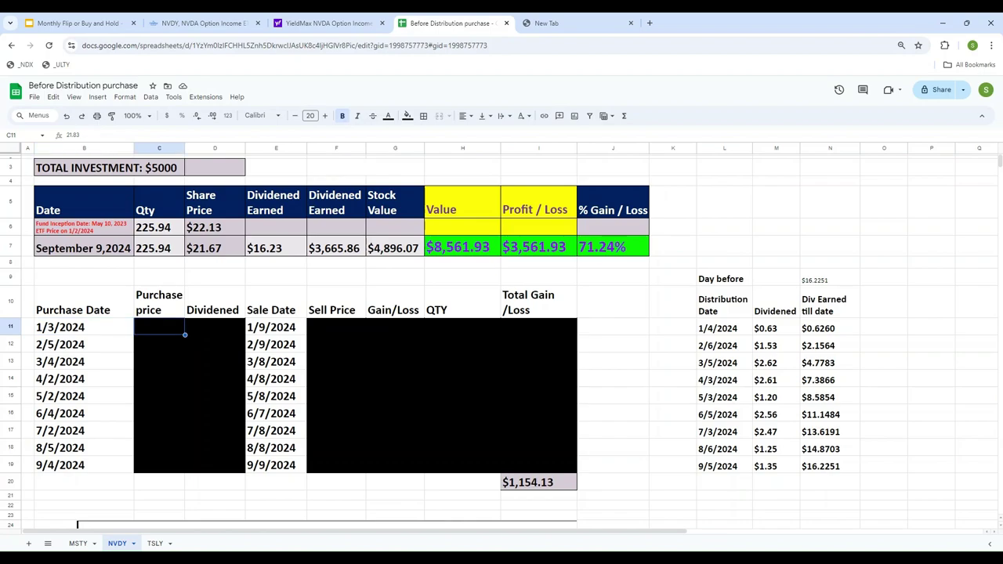
left_click(329, 23)
scroll(368, 374, "down", 15)
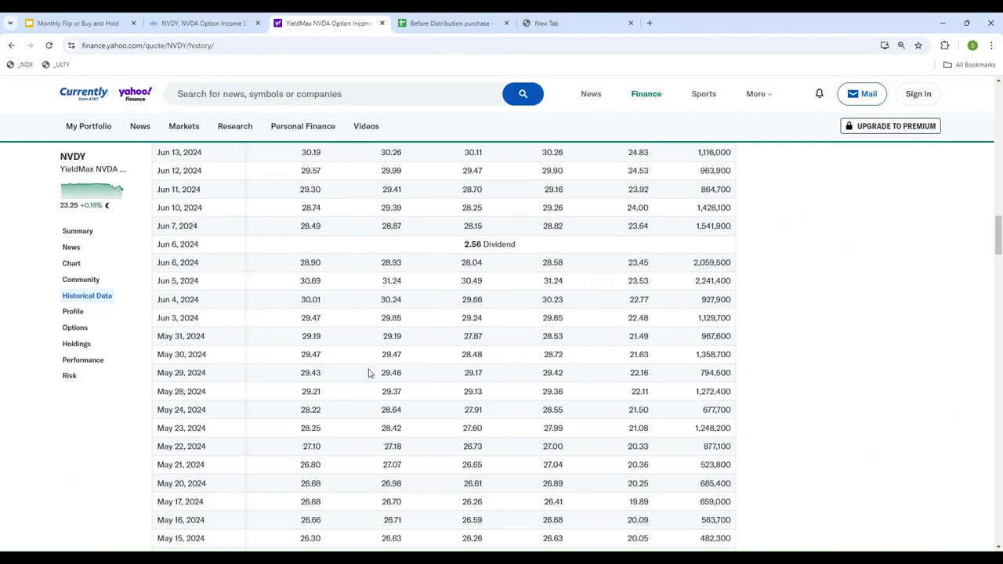
scroll(368, 374, "down", 20)
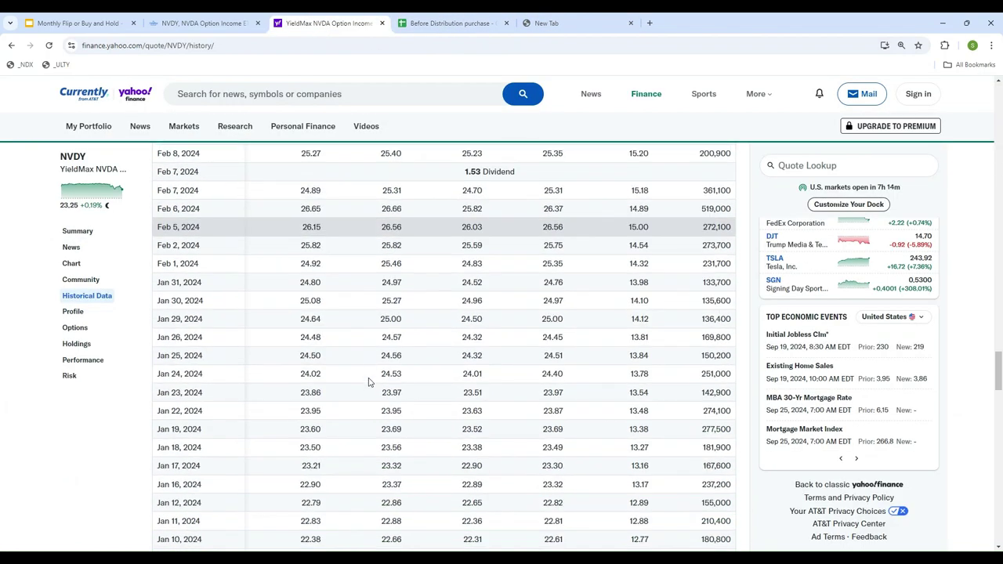
scroll(261, 424, "down", 3)
scroll(260, 424, "down", 2)
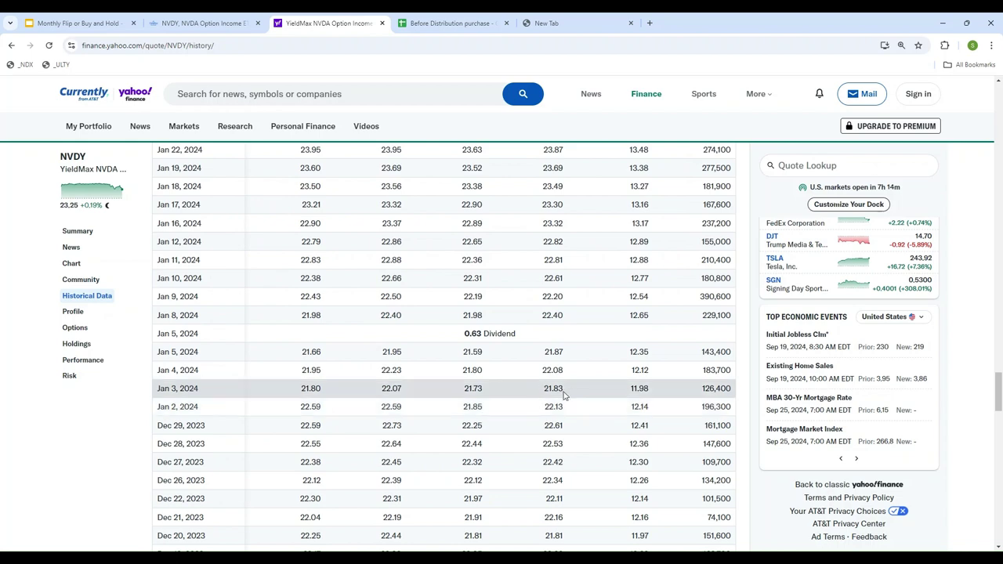
Return to the spreadsheet and remove the black fill from row 11 to reveal the first trade's figures
left_click(451, 22)
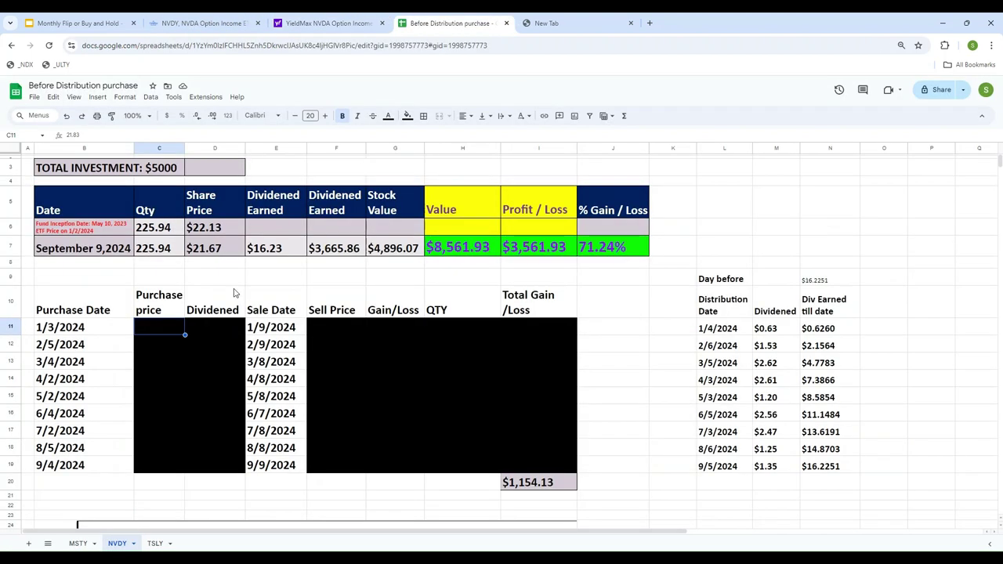
left_click(10, 327)
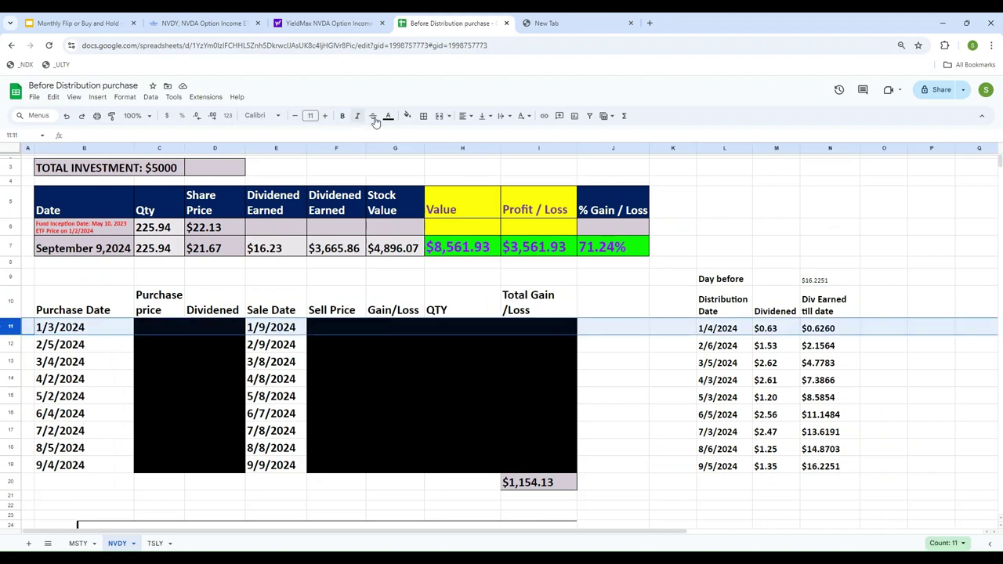
left_click(407, 116)
left_click(423, 137)
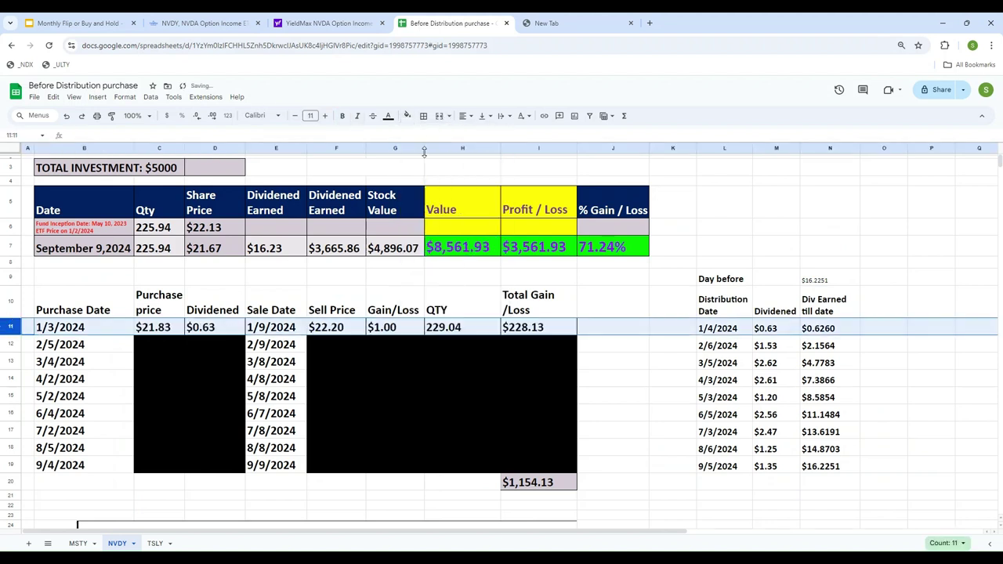
Check the first purchase price in C11 and the first distribution in M11, and enter 0.626 as the dividend in D11
left_click(147, 332)
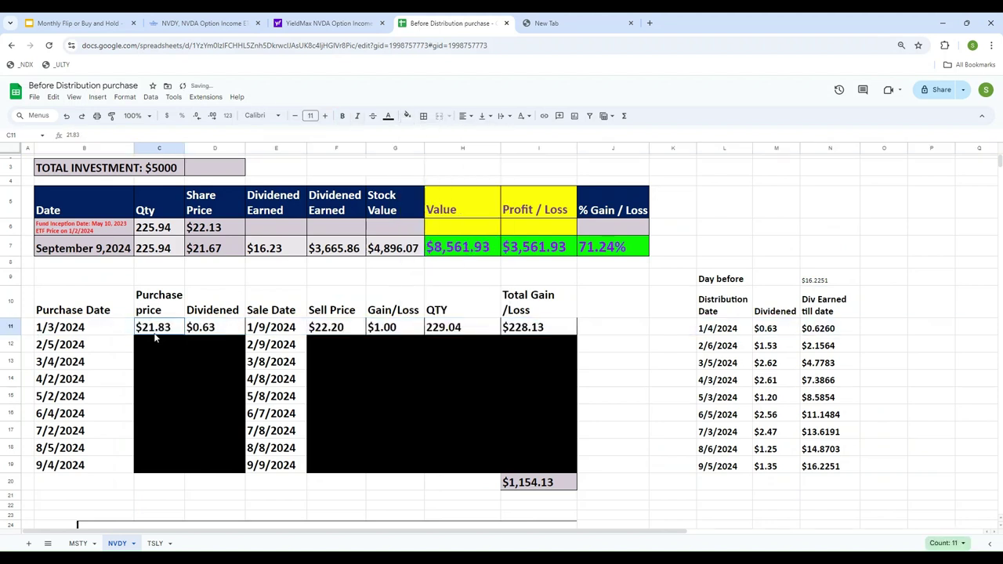
left_click(763, 332)
left_click(211, 337)
type("0.626")
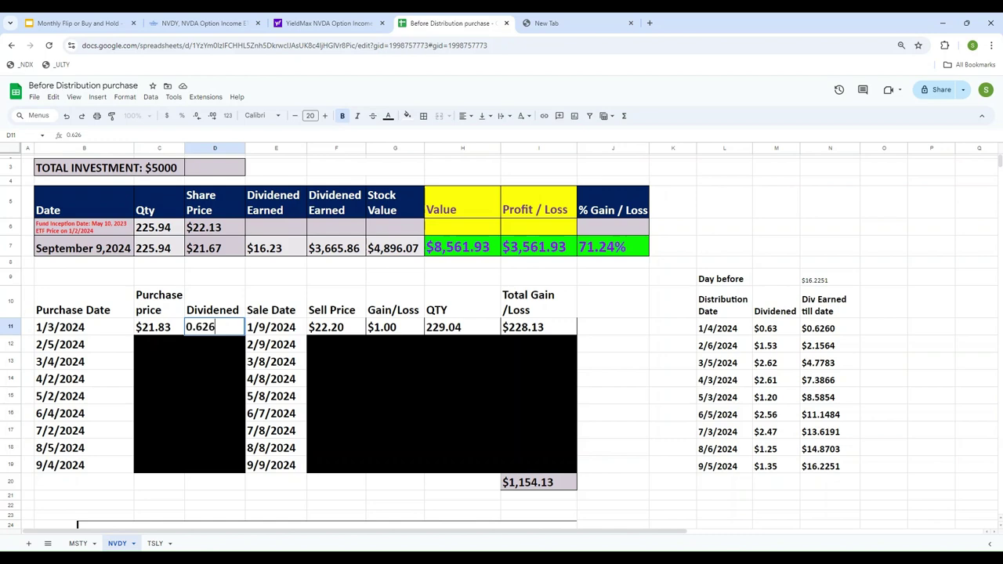
Check the first trade's sell price against NVDY's Jan 9, 2024 close on Yahoo Finance and return to the spreadsheet
left_click(269, 333)
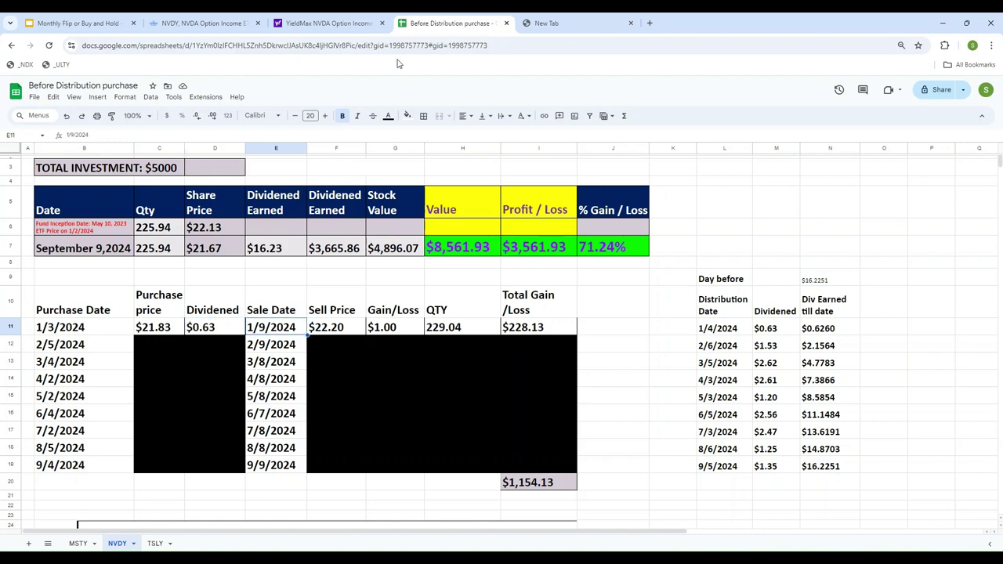
left_click(329, 22)
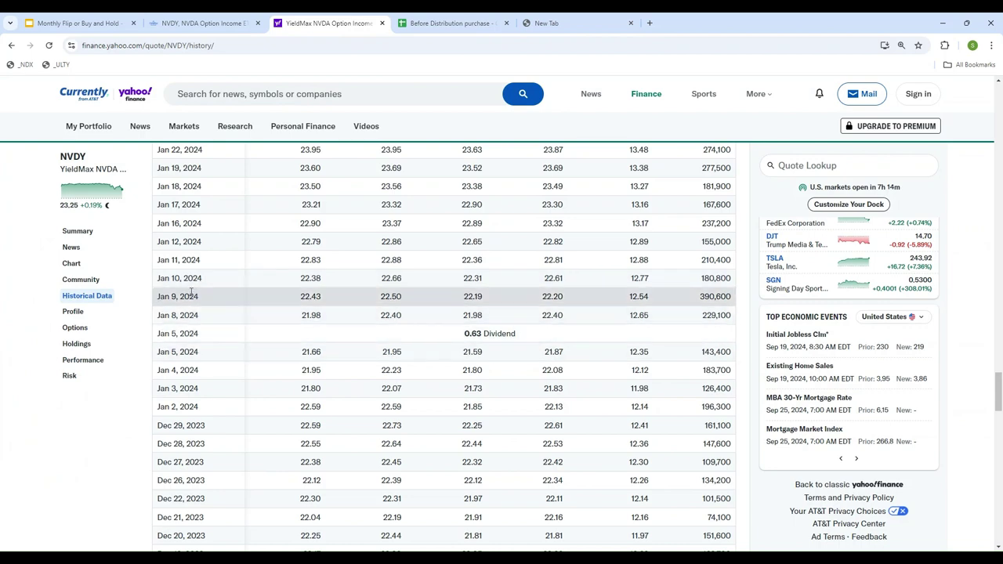
left_click(438, 24)
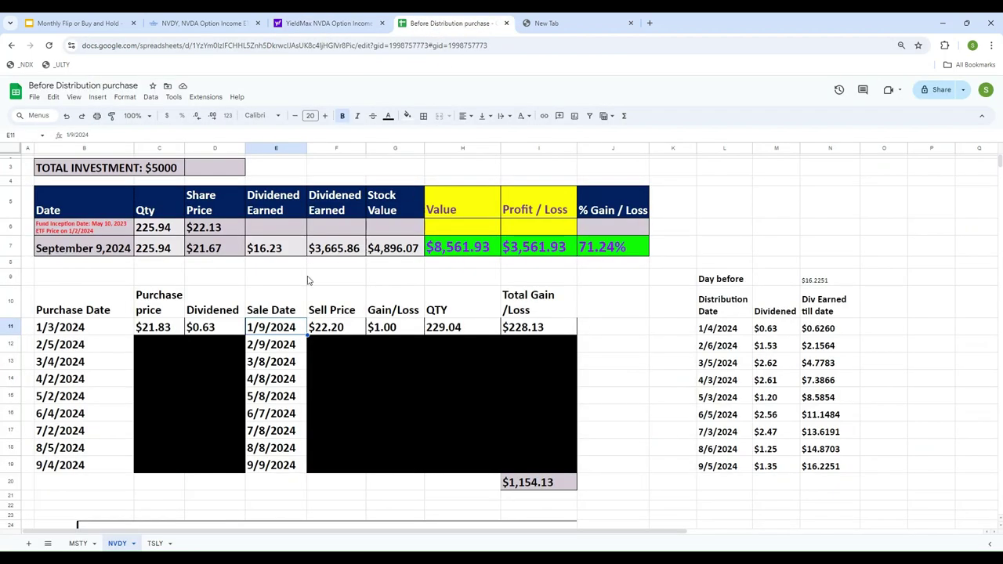
Inspect the Gain/Loss formula in G11 without changing it and review the sell price in F11
double_click(389, 328)
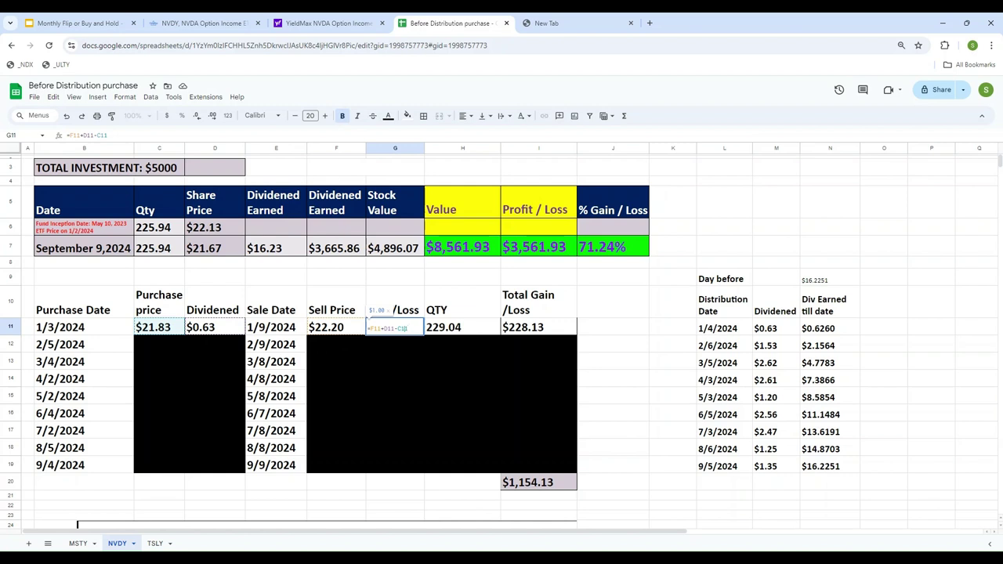
key("Escape")
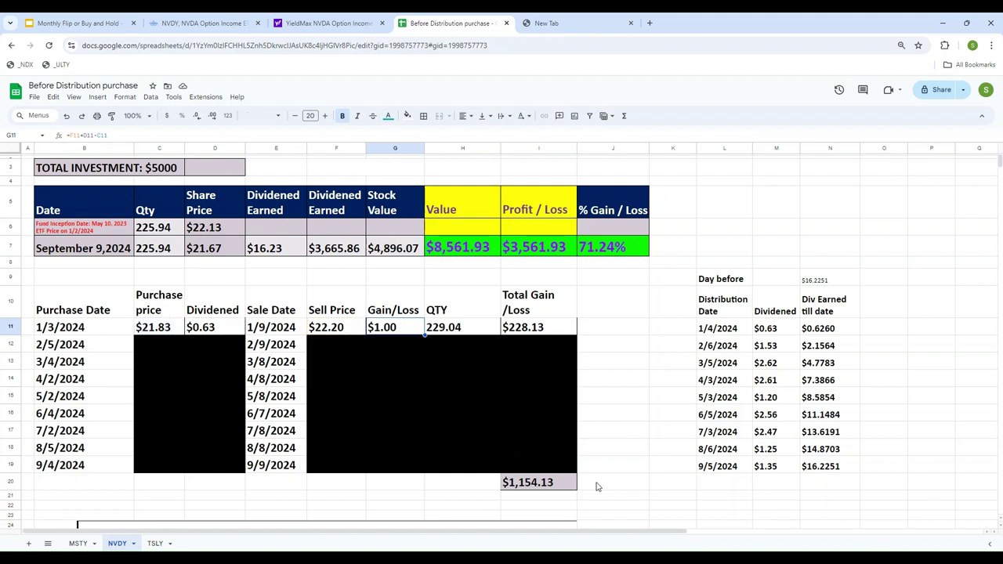
left_click(338, 332)
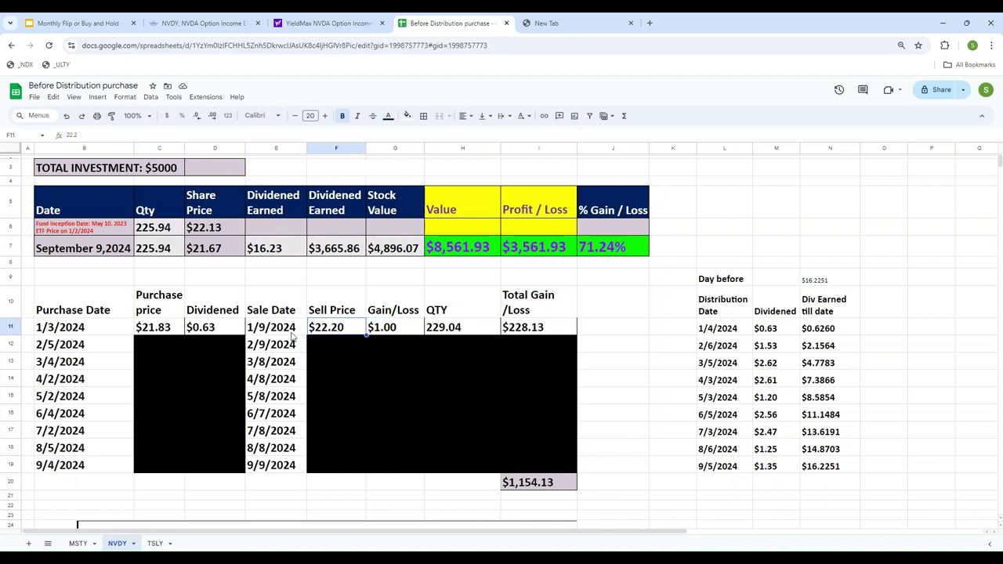
Enter the formula =F11+D11-C11 in G11 to calculate the first trade's gain or loss per share
key("Right")
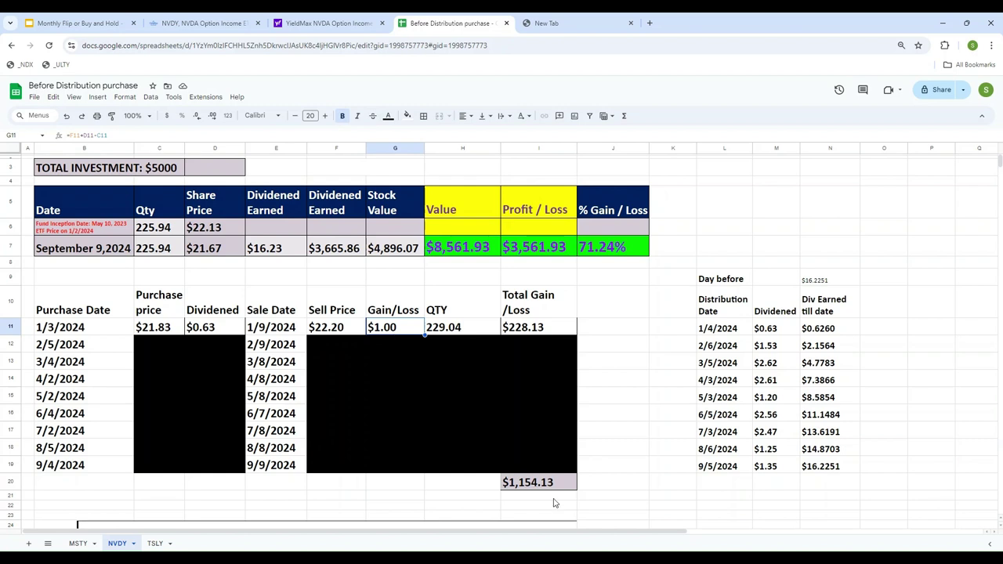
type("=")
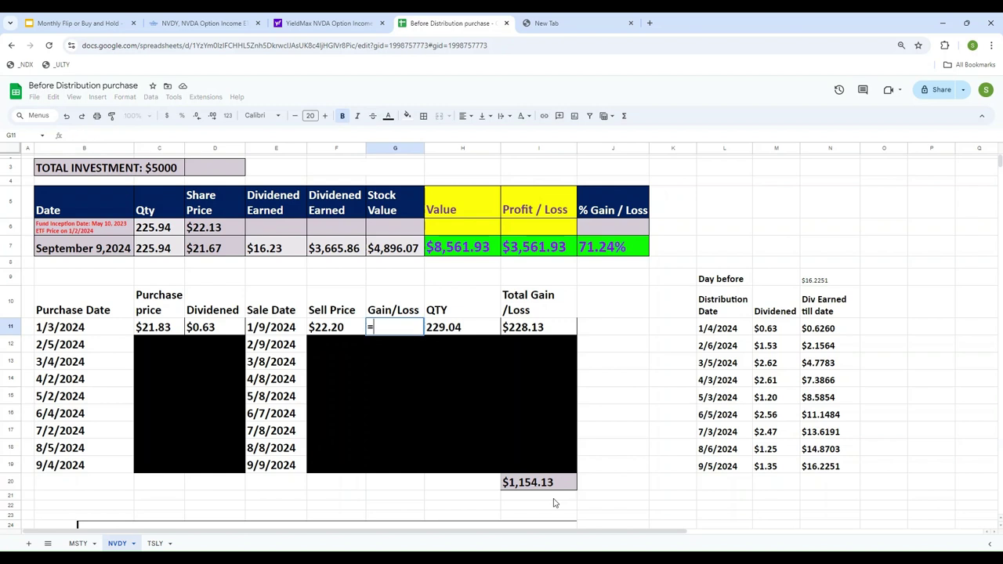
key("Left")
type("-")
key("Left")
key("Left")
key("Left")
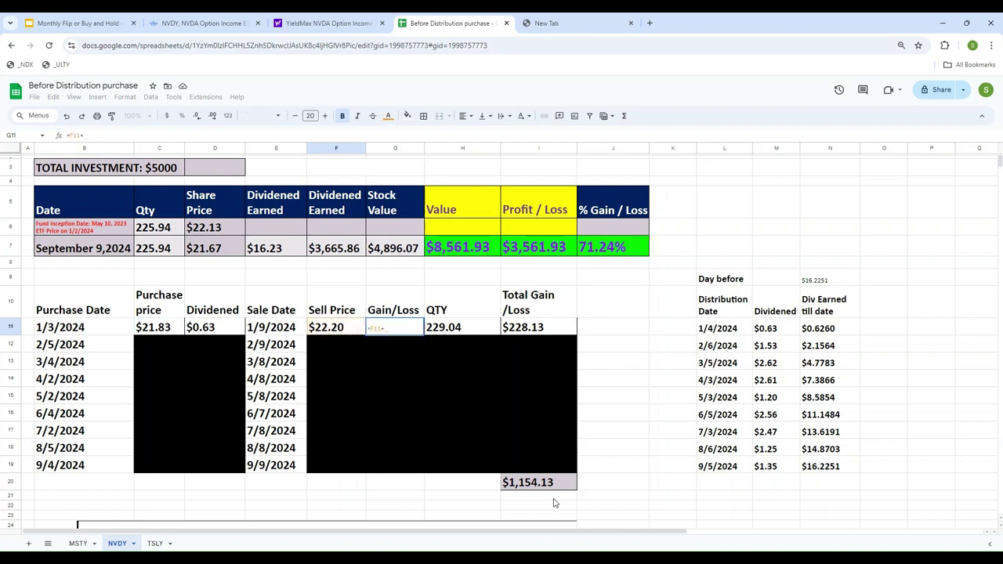
type("-")
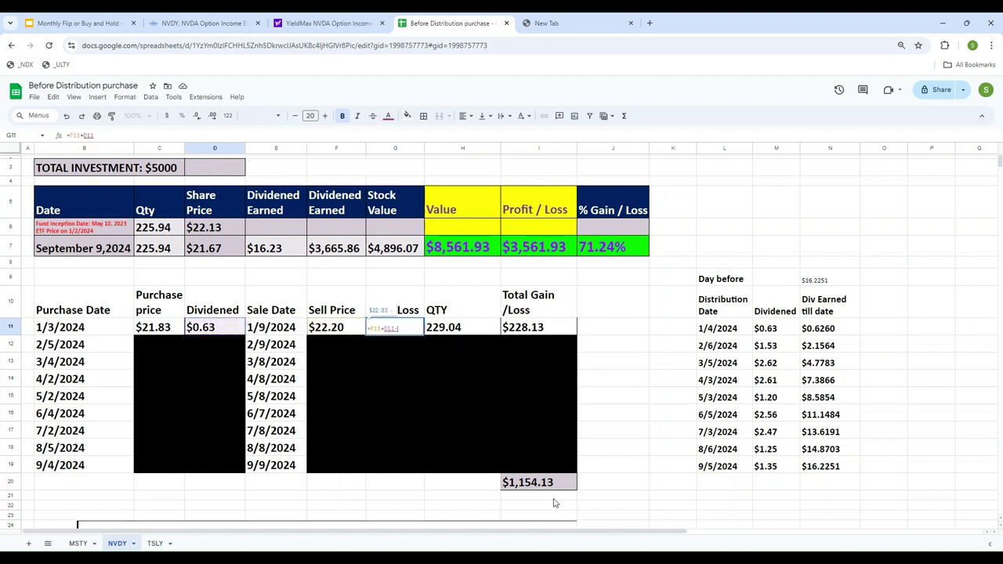
key("Left")
key("Left")
key("Left")
key("Left")
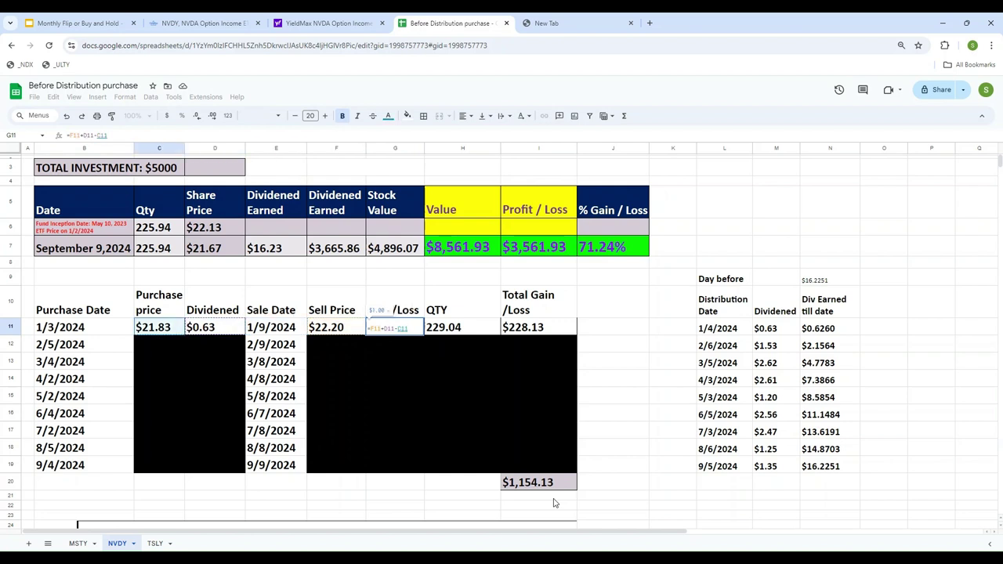
key("Return")
Enter =5000/C11 as the share quantity in H11 and review the total gain/loss formula in I11
key("Right")
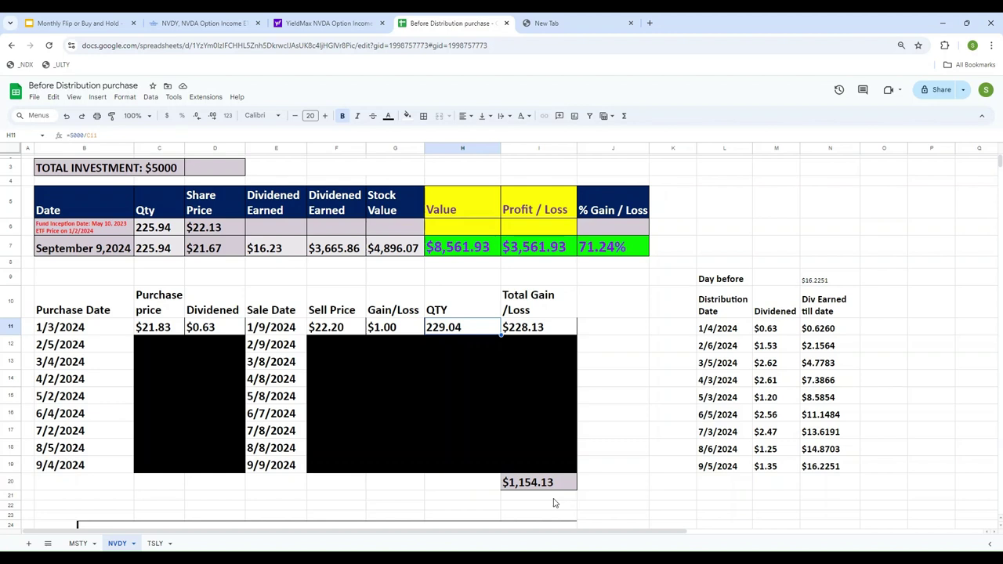
type("=5000")
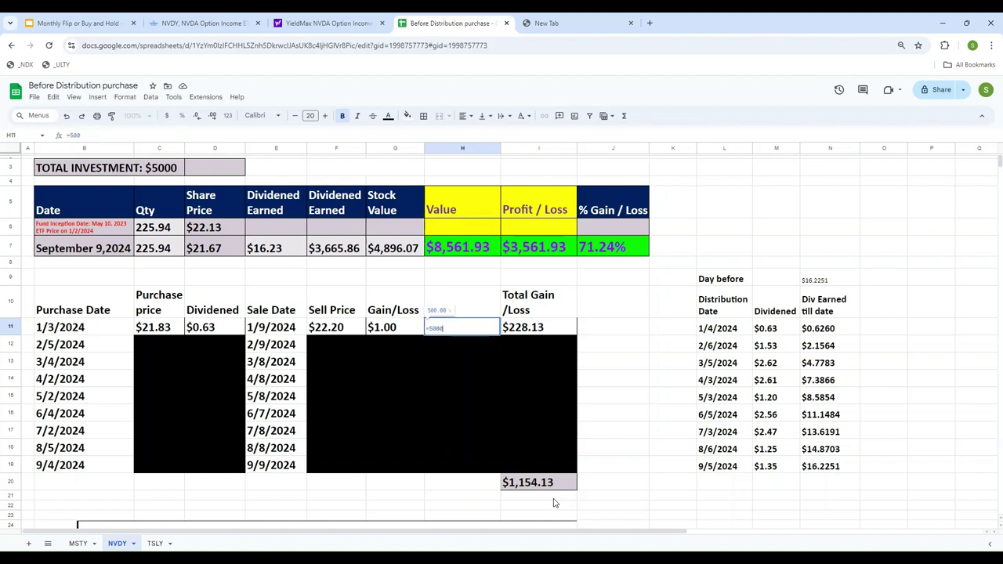
type("/")
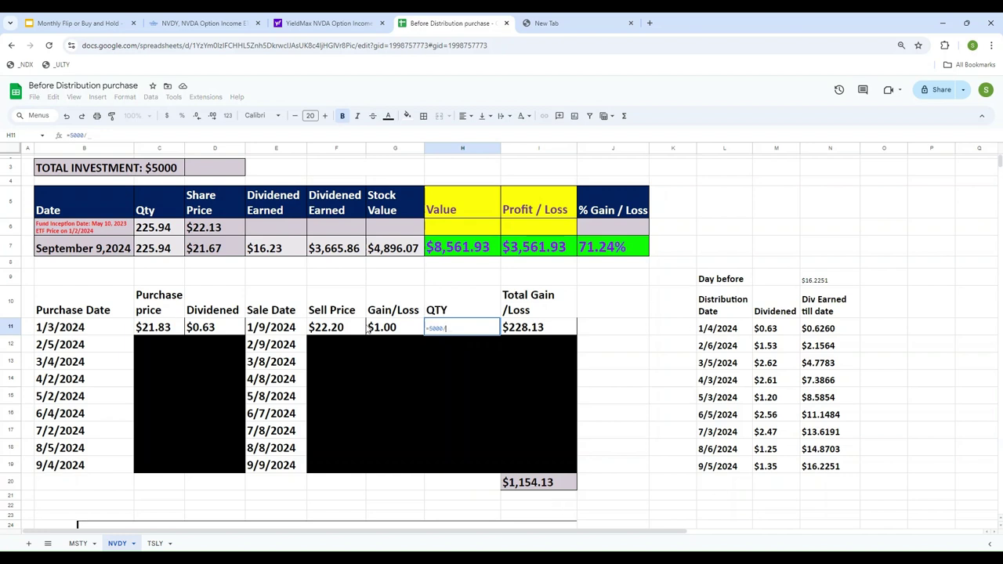
left_click(159, 330)
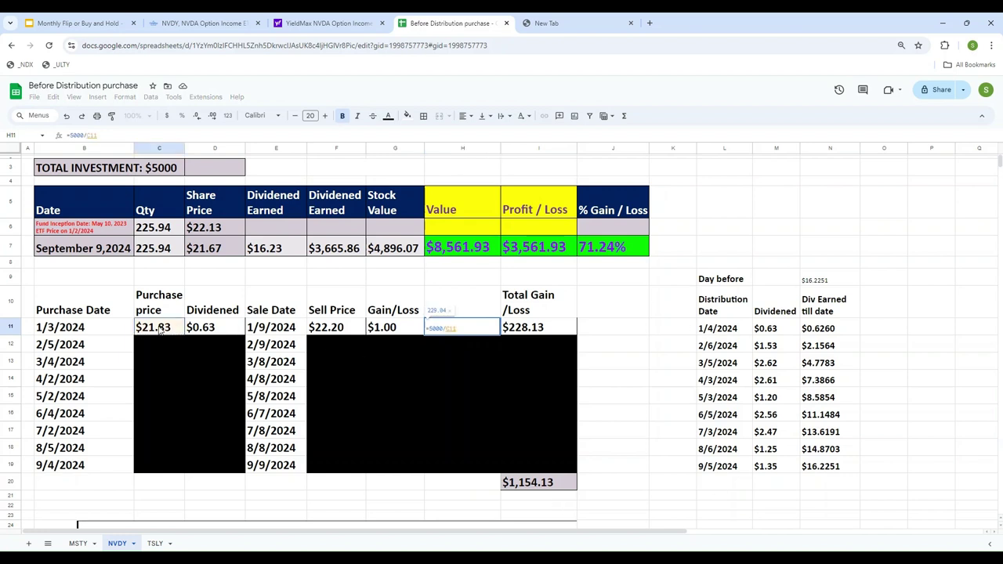
key("Return")
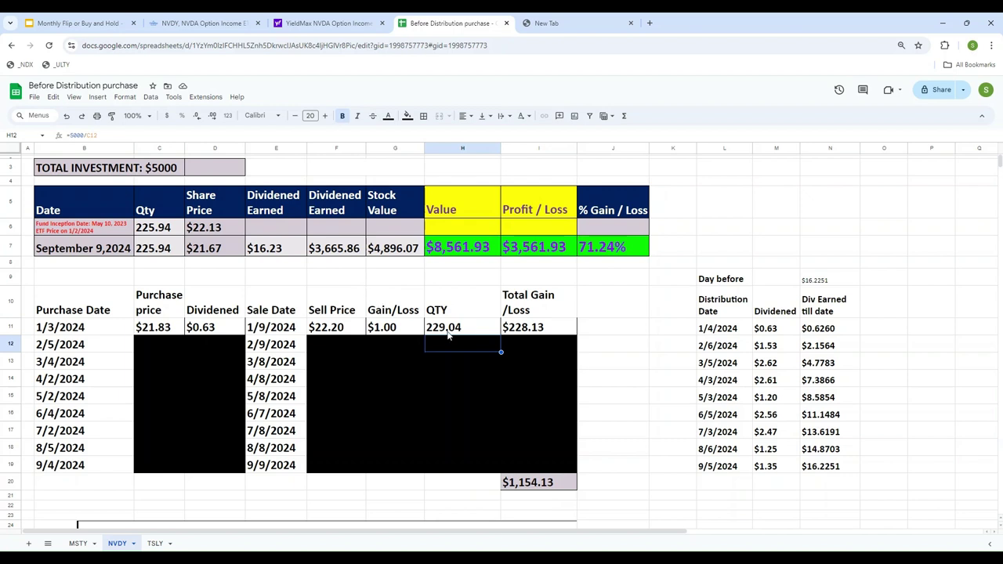
left_click(517, 329)
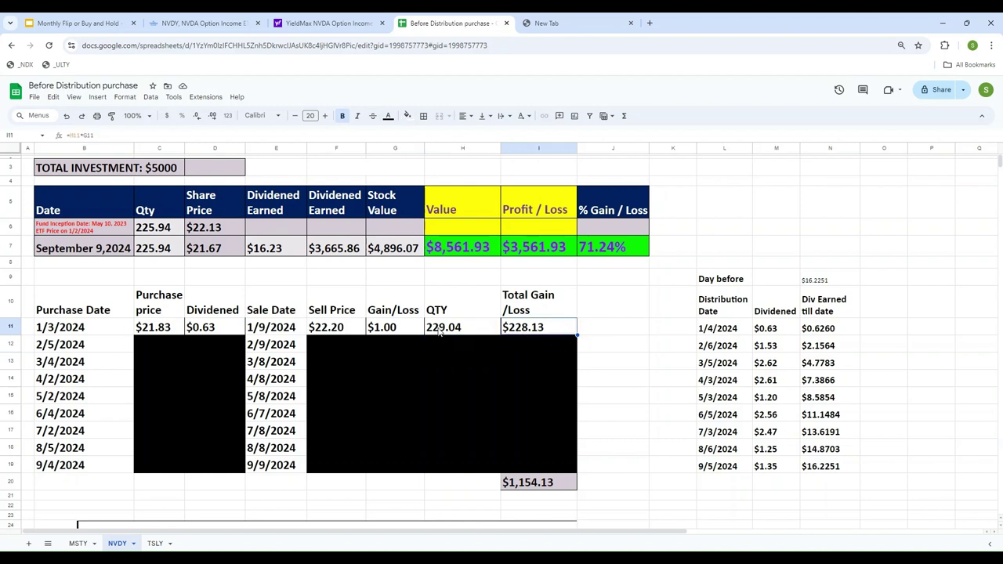
left_click(631, 360)
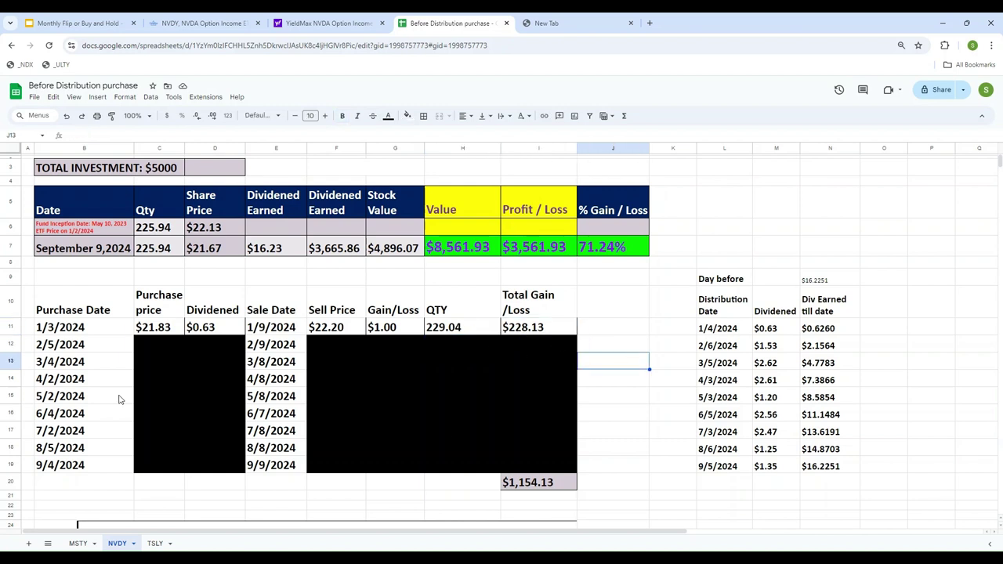
Remove the black fill from row 12 to reveal the second trade's figures
left_click(11, 346)
right_click(9, 343)
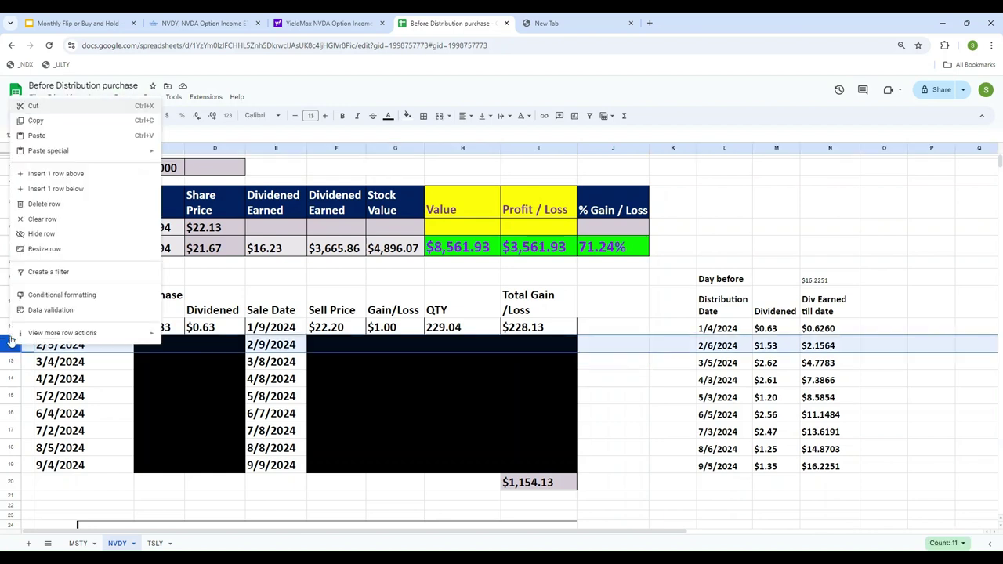
left_click(407, 116)
left_click(408, 117)
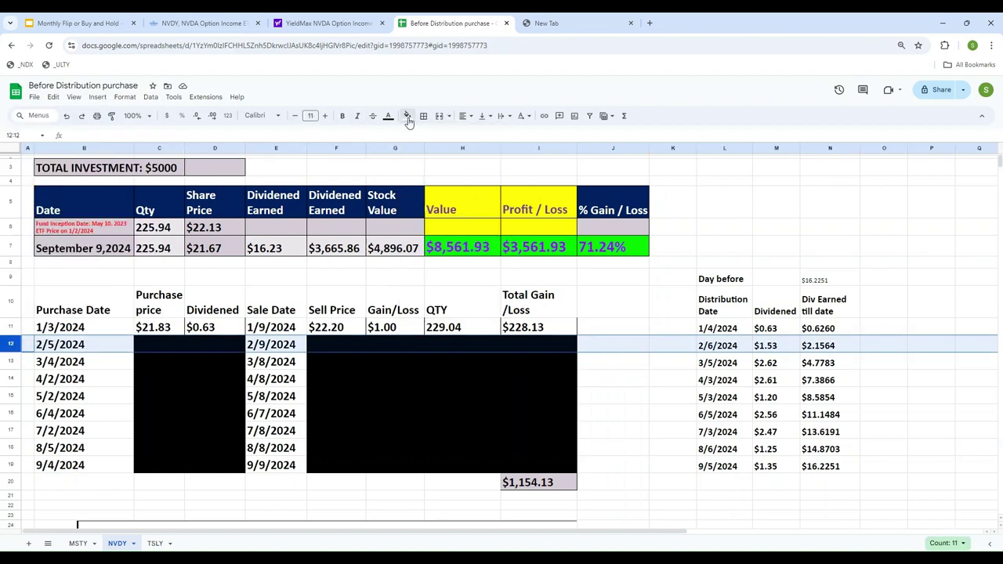
left_click(407, 116)
left_click(430, 134)
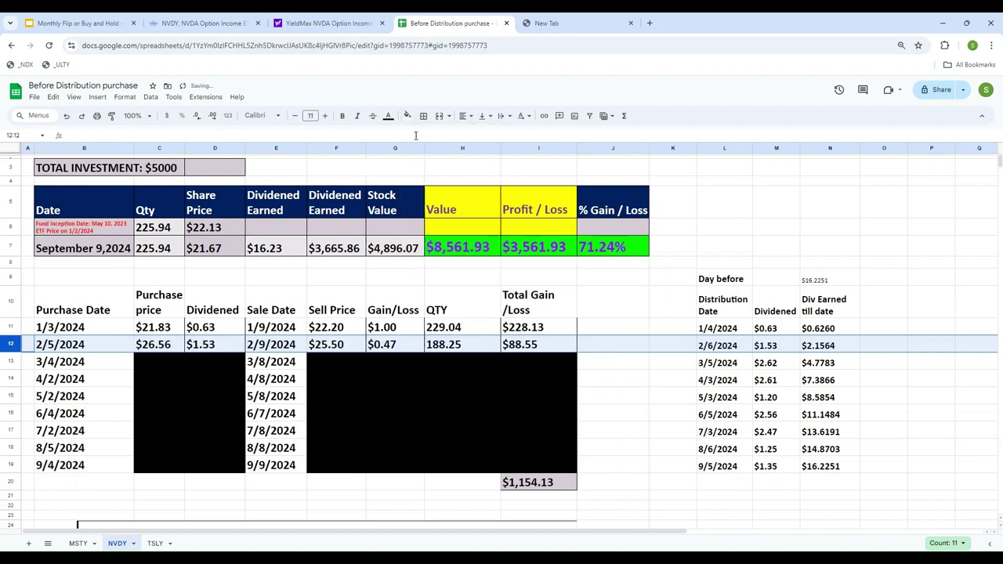
Check the second trade's purchase price in C12 against NVDY's Feb 5, 2024 close on Yahoo Finance and its dividend against the distribution table
left_click(63, 348)
key("Right")
key("Right")
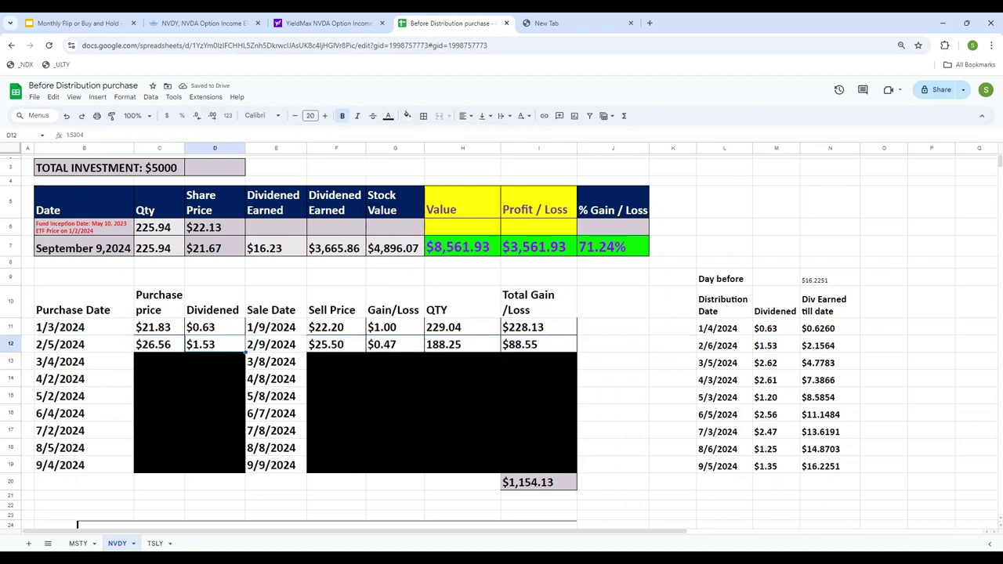
key("Left")
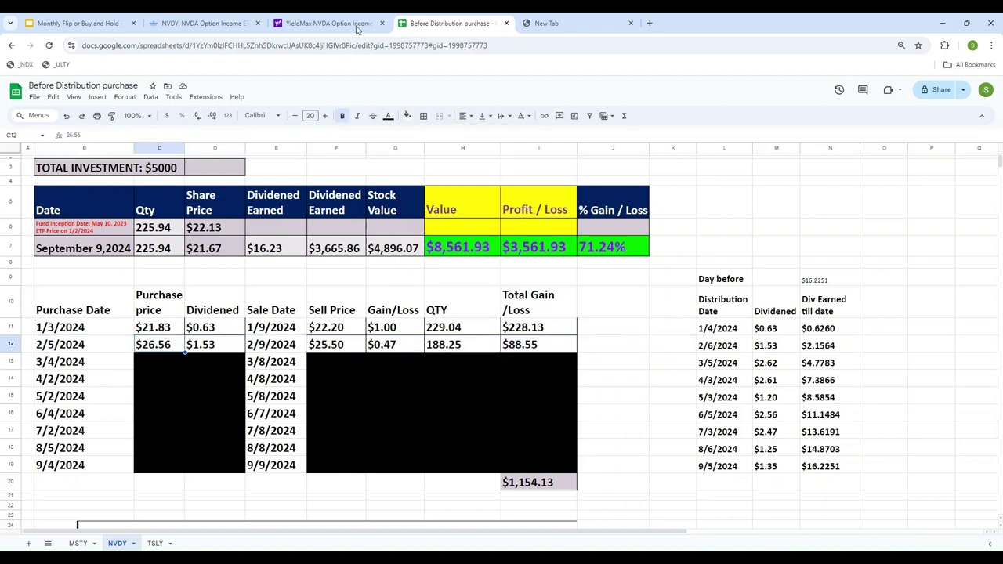
left_click(325, 23)
scroll(314, 368, "up", 5)
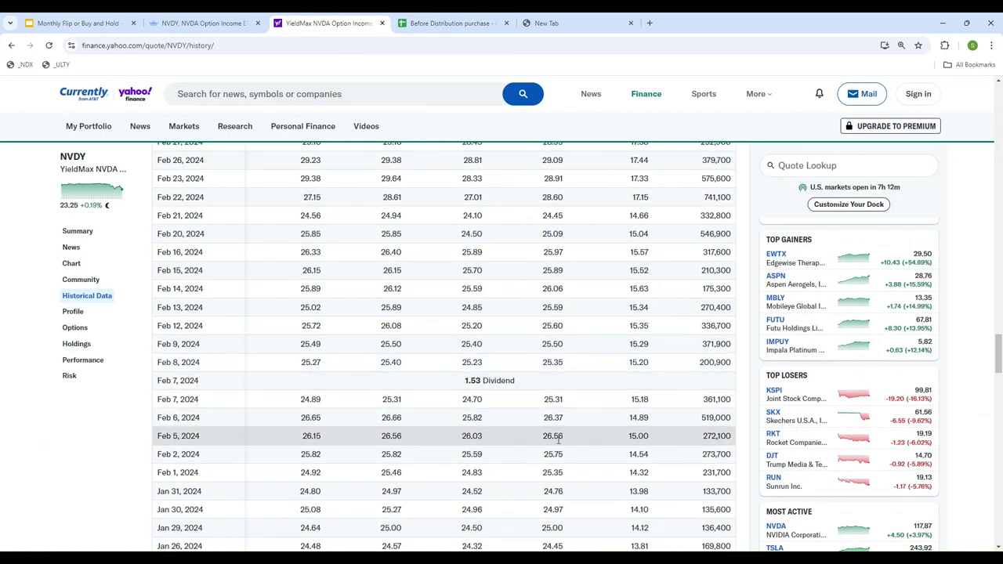
left_click(451, 23)
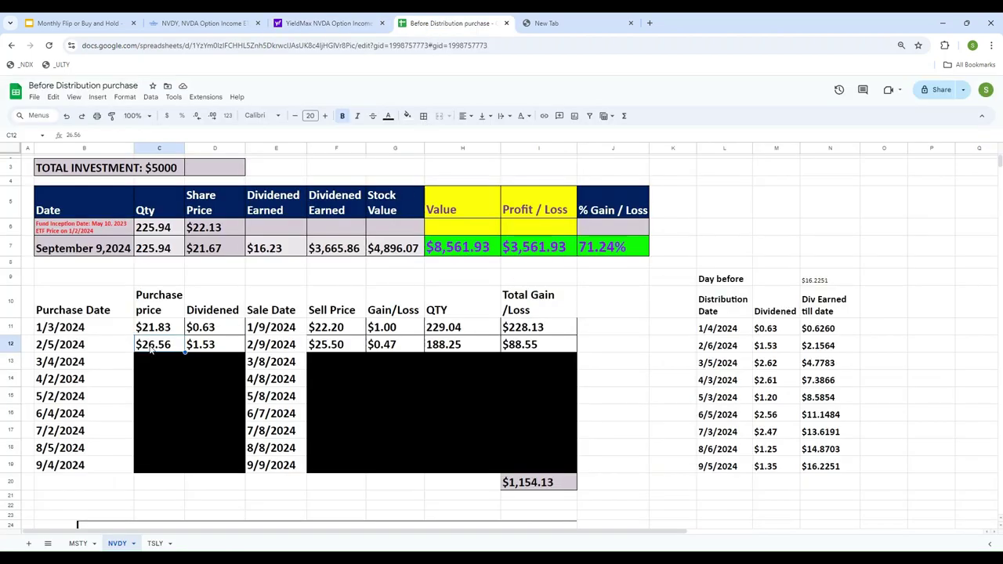
left_click(778, 348)
left_click(211, 350)
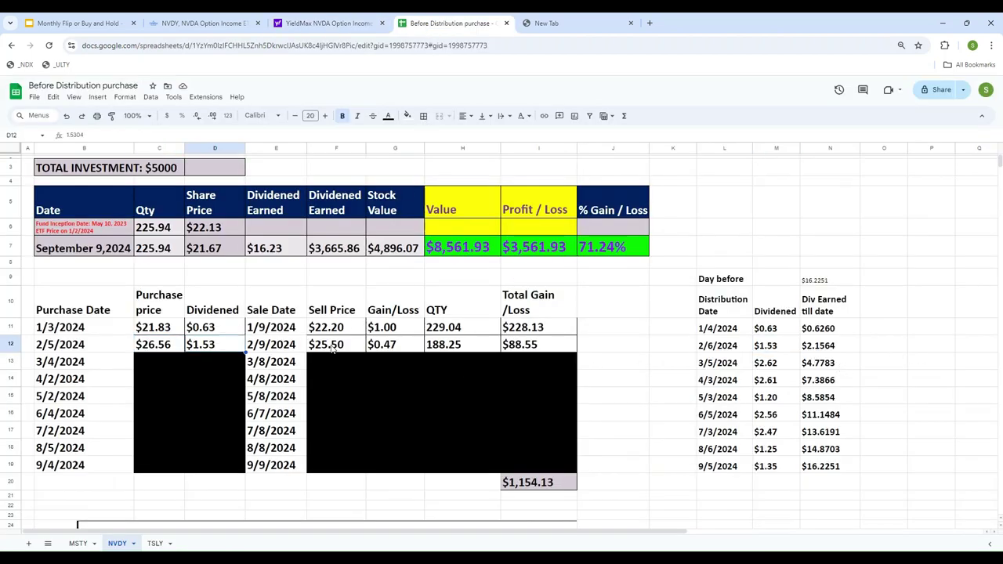
Check the sell price in F12 against NVDY's Feb 9, 2024 close on Yahoo Finance and inspect the total gain/loss in I12
left_click(332, 350)
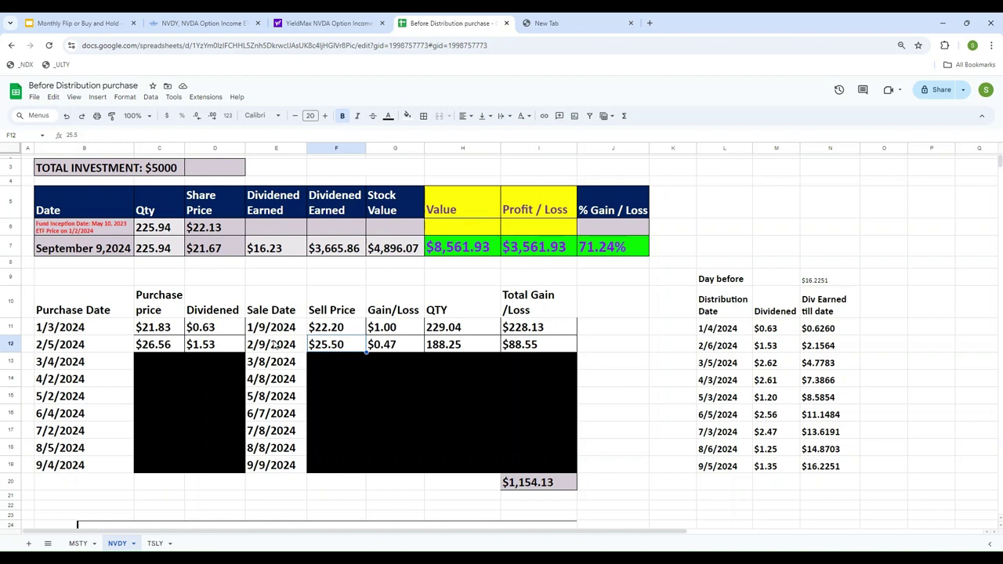
left_click(329, 23)
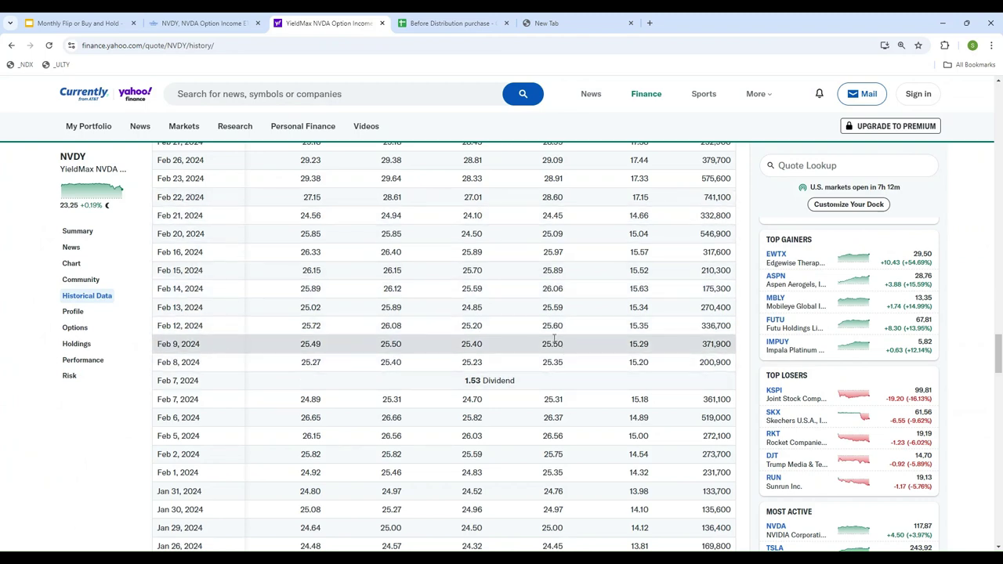
left_click(446, 23)
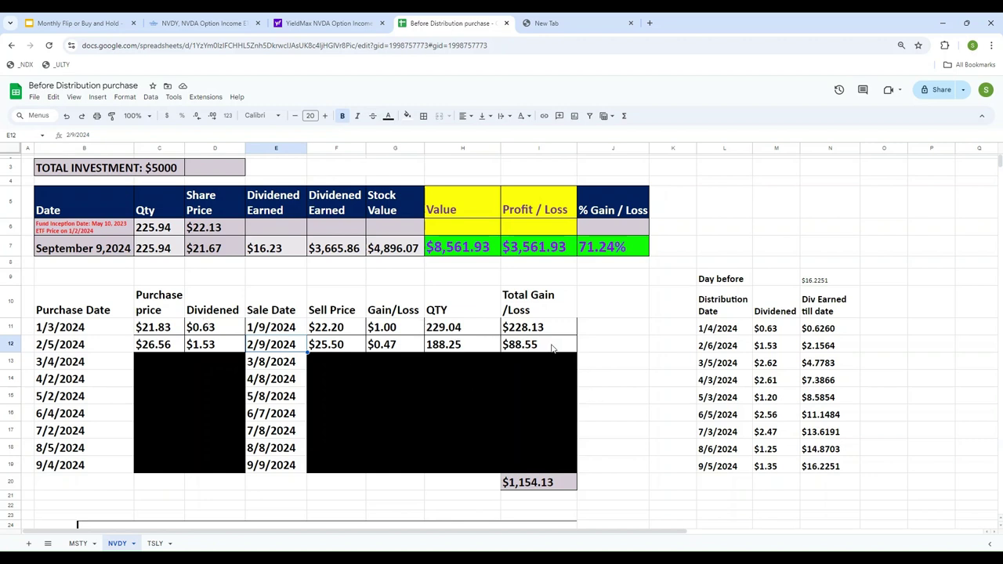
left_click(620, 382)
left_click(527, 347)
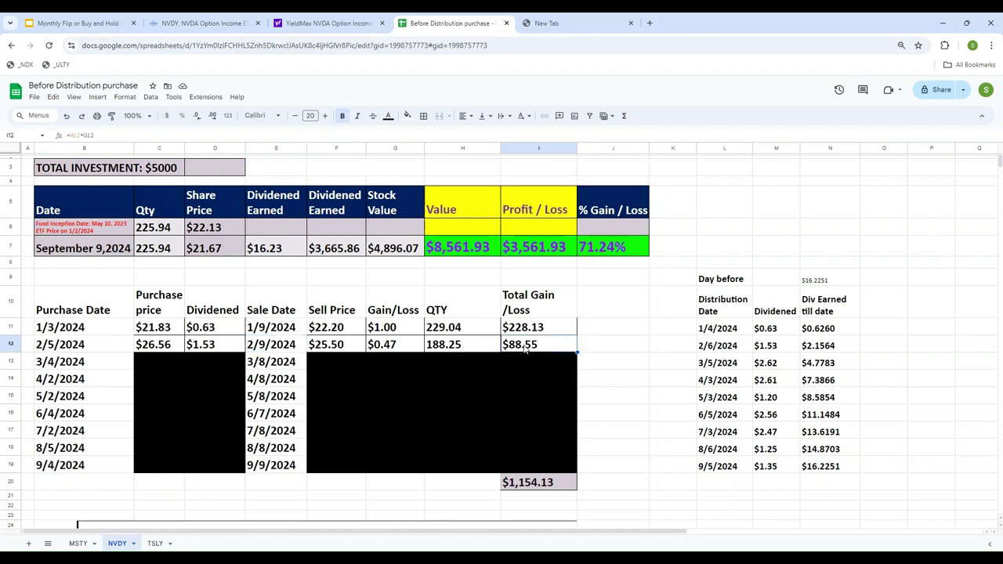
Remove the black fill from rows 13 to 19 to reveal the figures of the remaining trades
left_click(615, 364)
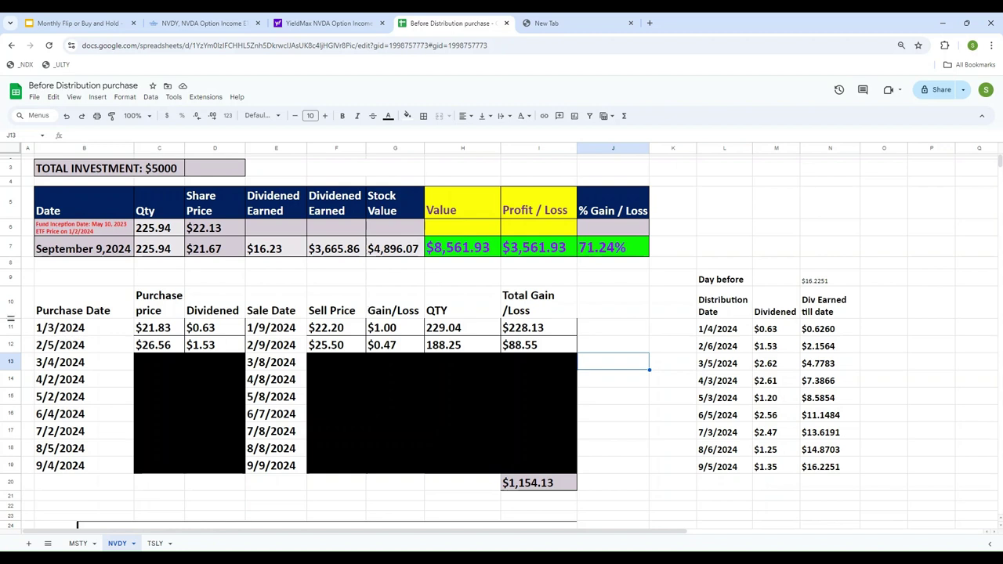
left_click(6, 329)
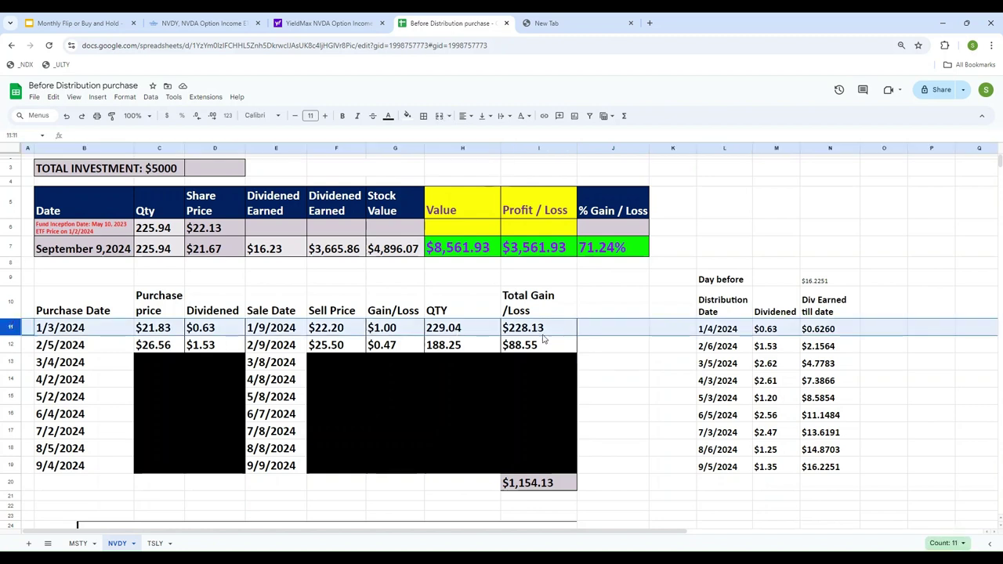
left_click(6, 346)
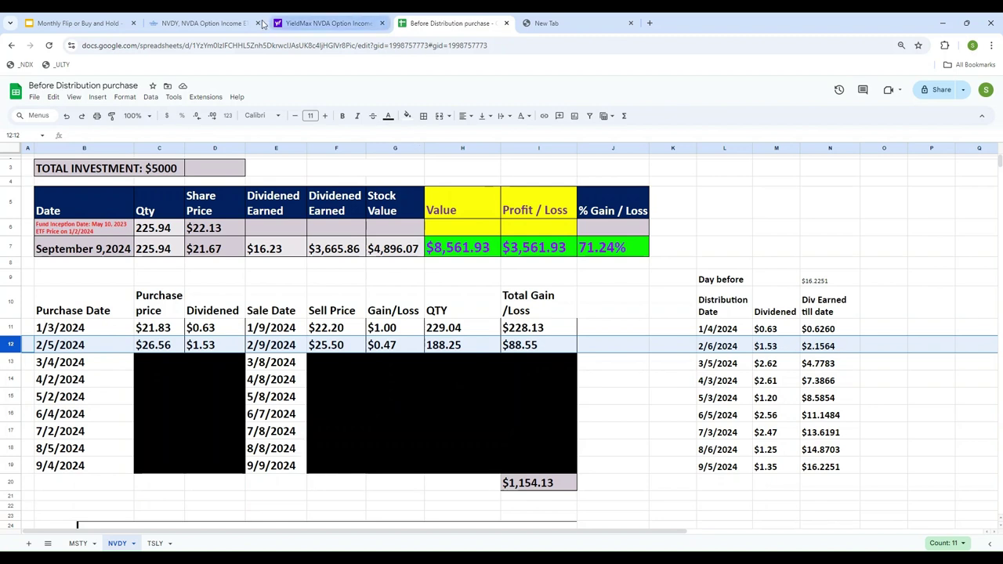
left_click_drag(13, 362, 11, 464)
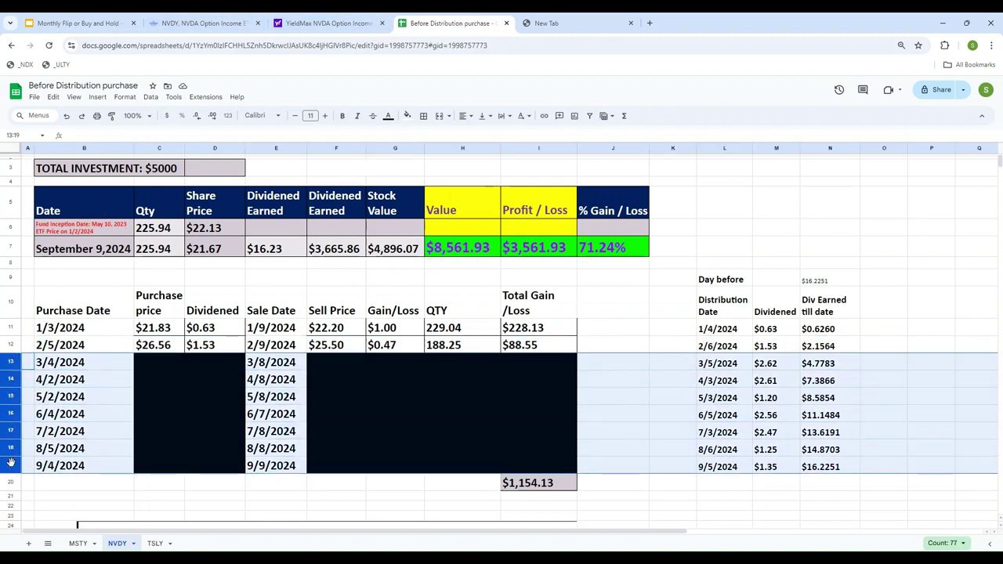
left_click(406, 116)
left_click(421, 134)
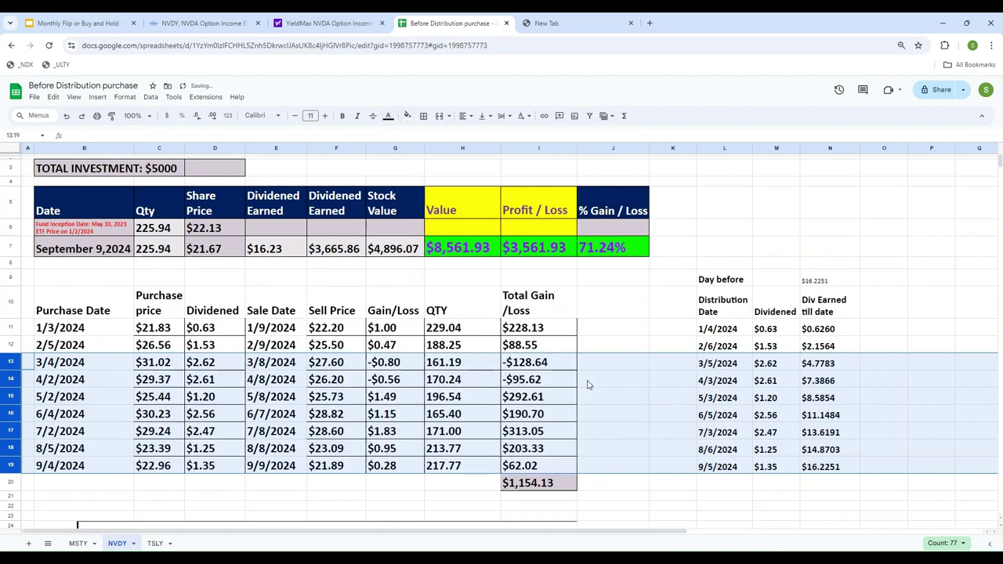
Color the negative total gain/loss amounts in I13 and I14 red
left_click(546, 364)
left_click(388, 116)
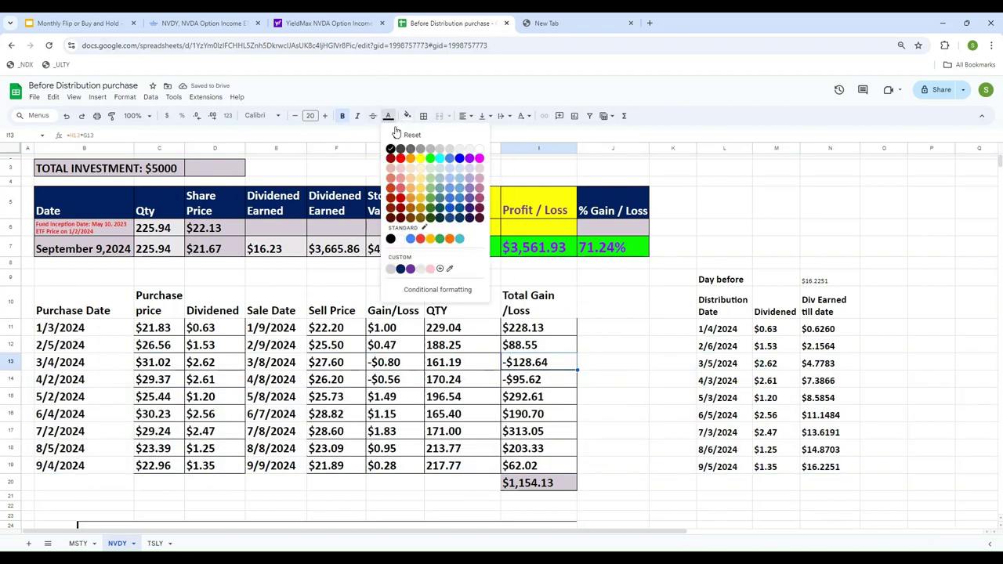
left_click(400, 159)
key("Down")
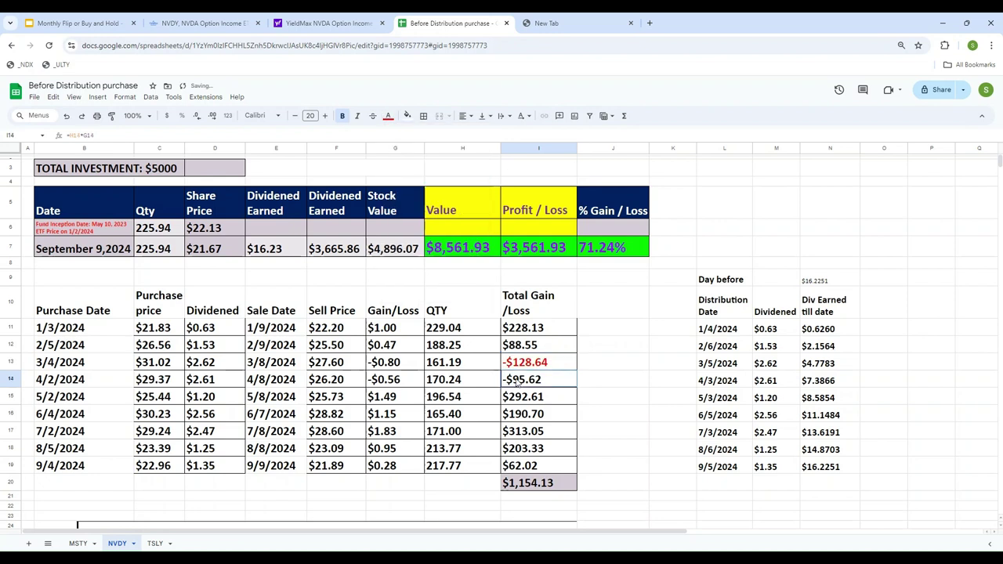
left_click(388, 116)
left_click(399, 159)
left_click(388, 116)
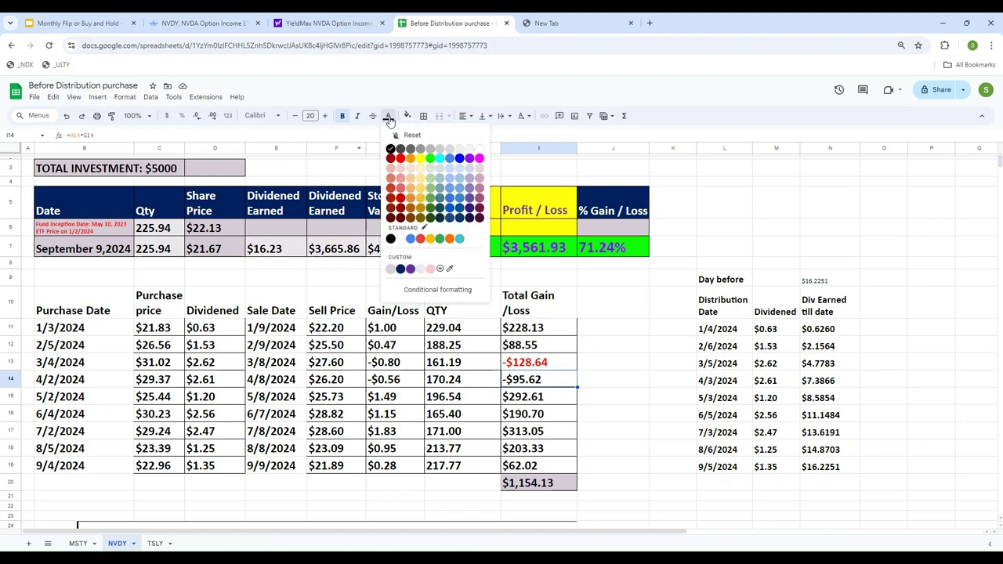
left_click(402, 164)
Review each trade's total gain/loss in column I and compare the sum in I20 with the buy-and-hold profit
left_click(559, 326)
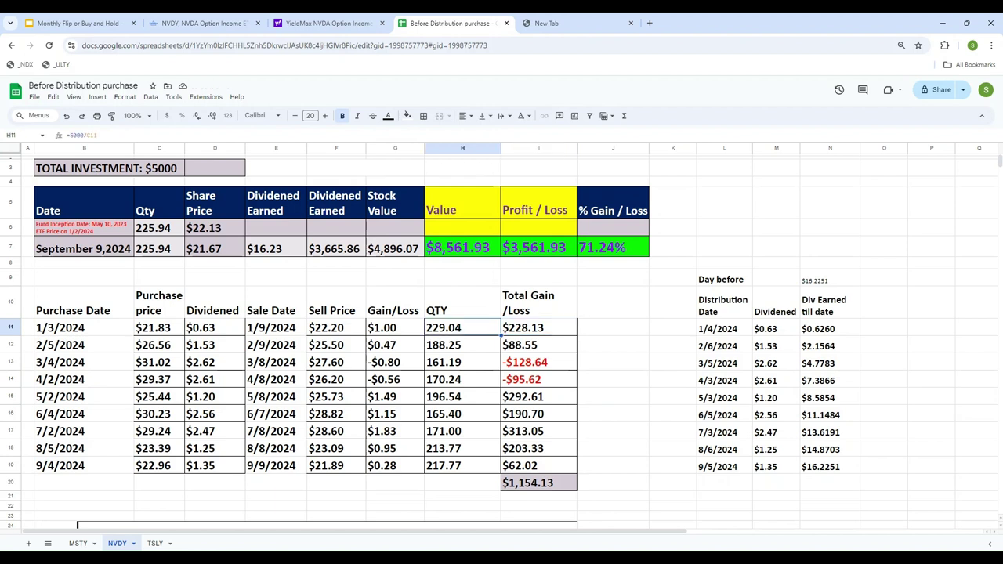
left_click(538, 344)
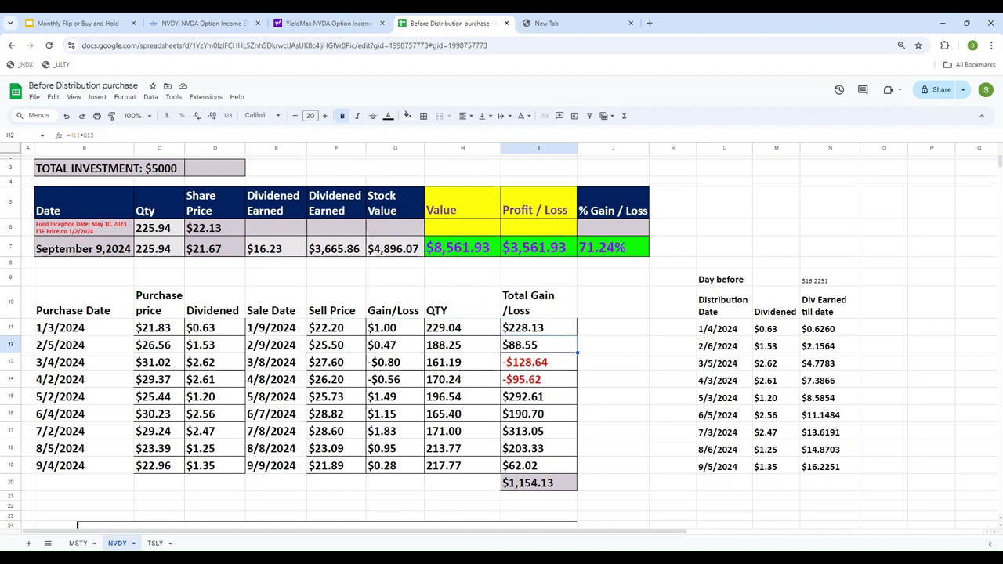
left_click(538, 362)
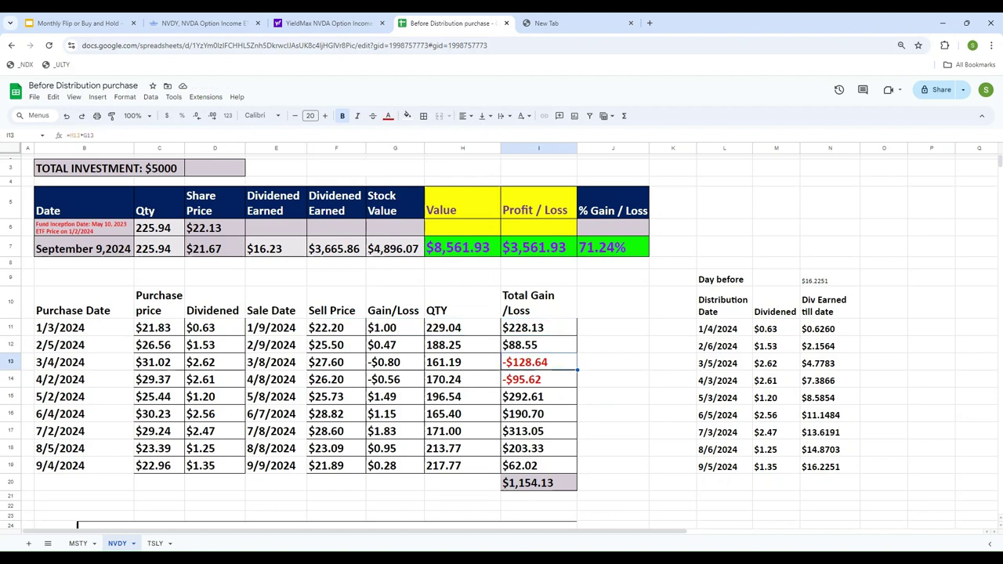
left_click(538, 379)
left_click(538, 396)
left_click(538, 413)
left_click(538, 431)
left_click(539, 277)
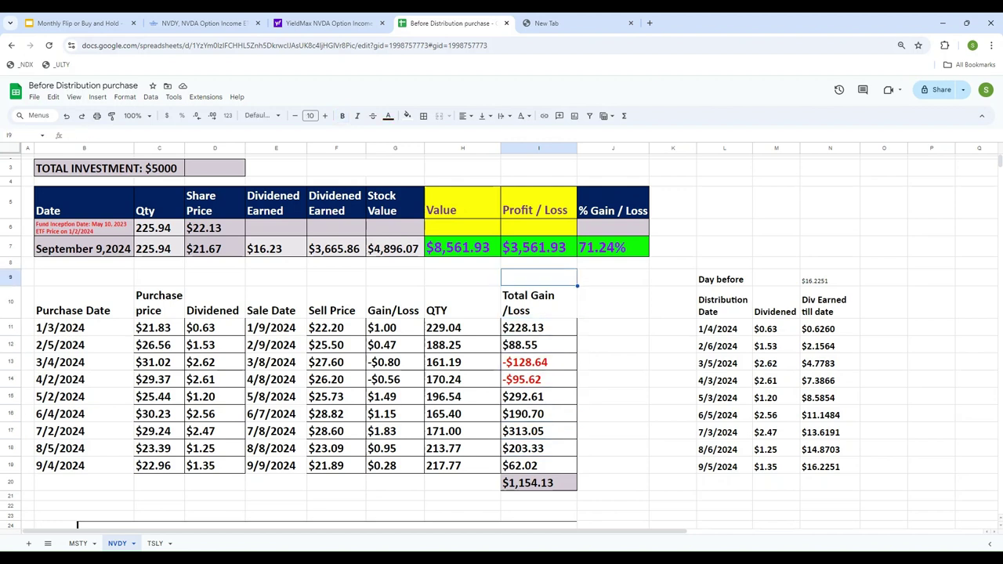
left_click(516, 486)
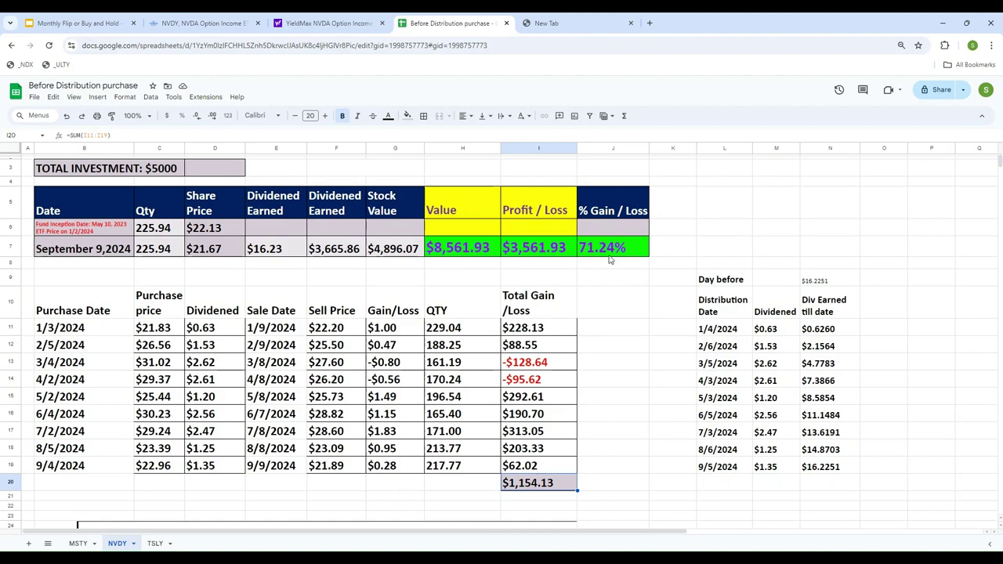
scroll(661, 345, "down", 3)
scroll(659, 346, "up", 3)
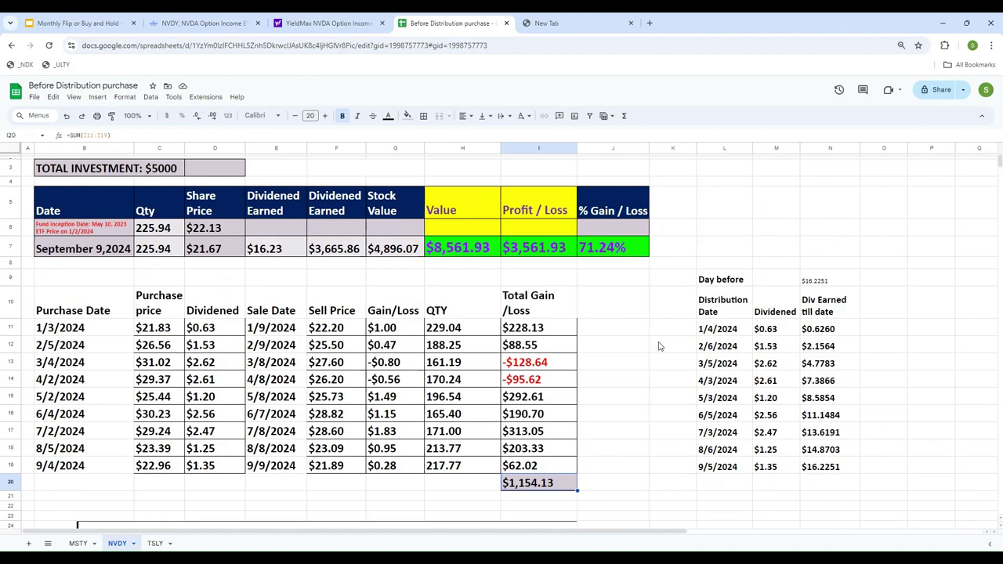